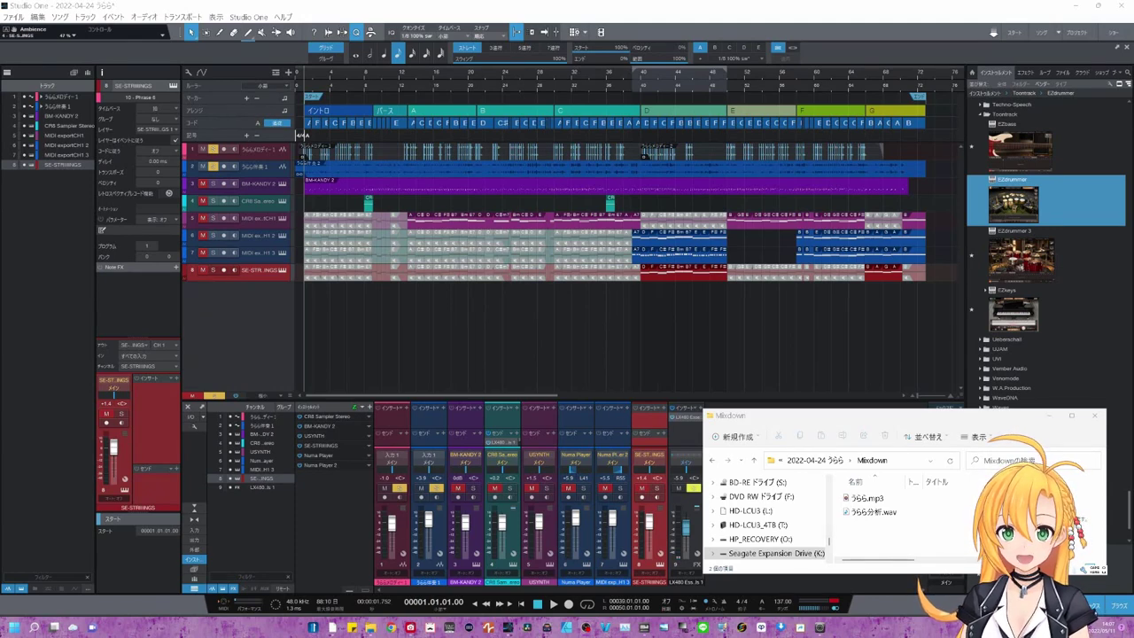
# Listen to the song, and add EZdrummer 3 as a new instrument track with its Bandmate page open
pyautogui.click(553, 603)
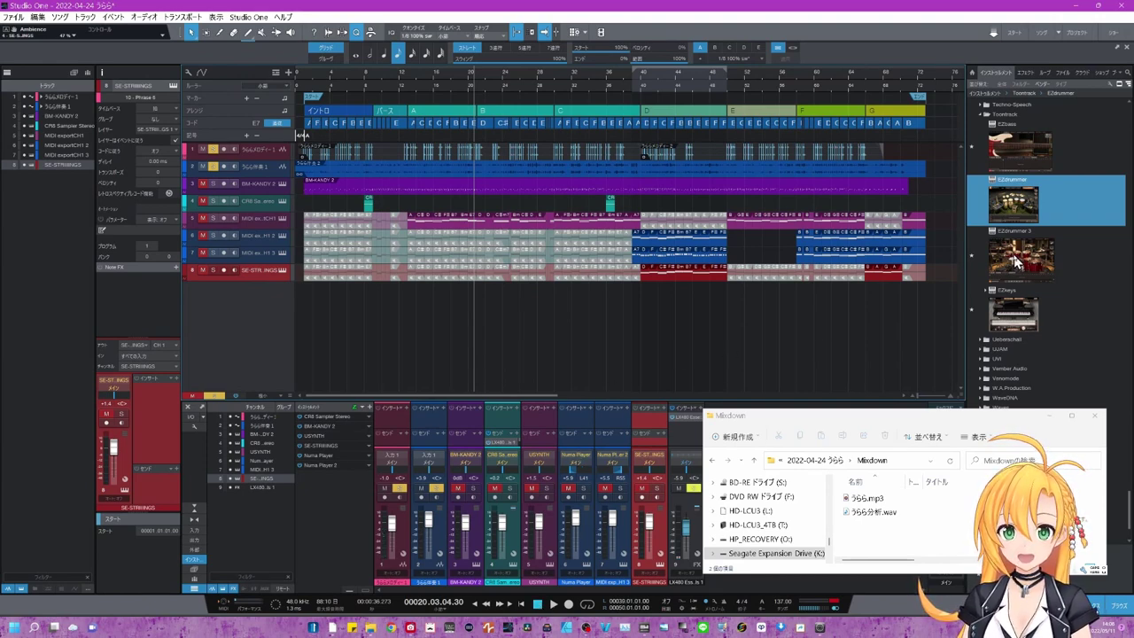
pyautogui.moveTo(1017, 260); pyautogui.dragTo(471, 312)
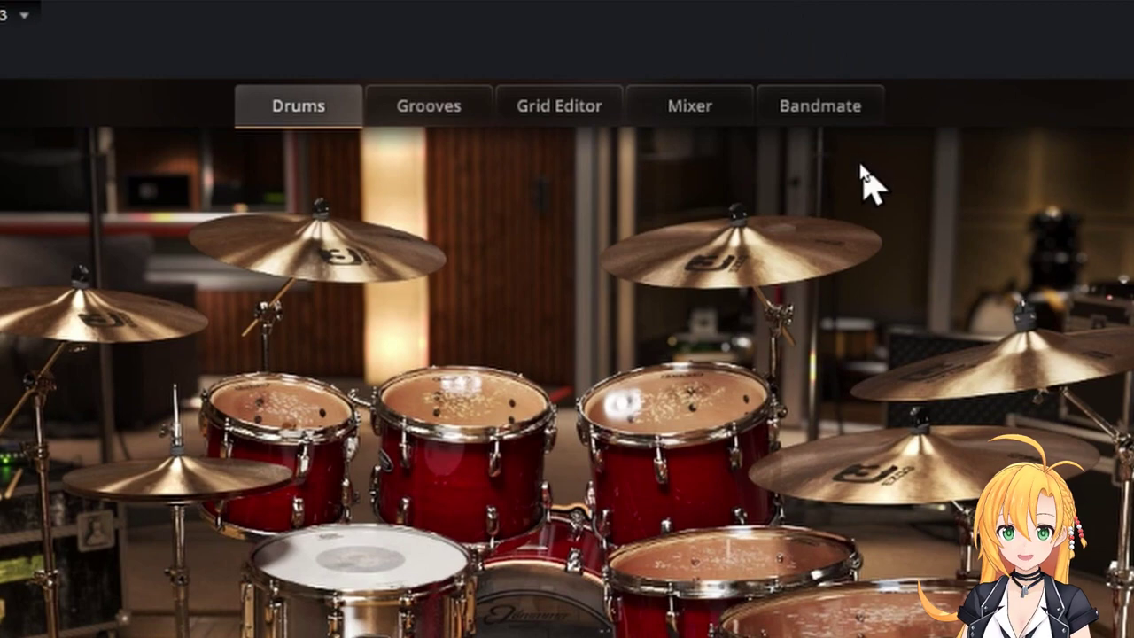
pyautogui.click(819, 108)
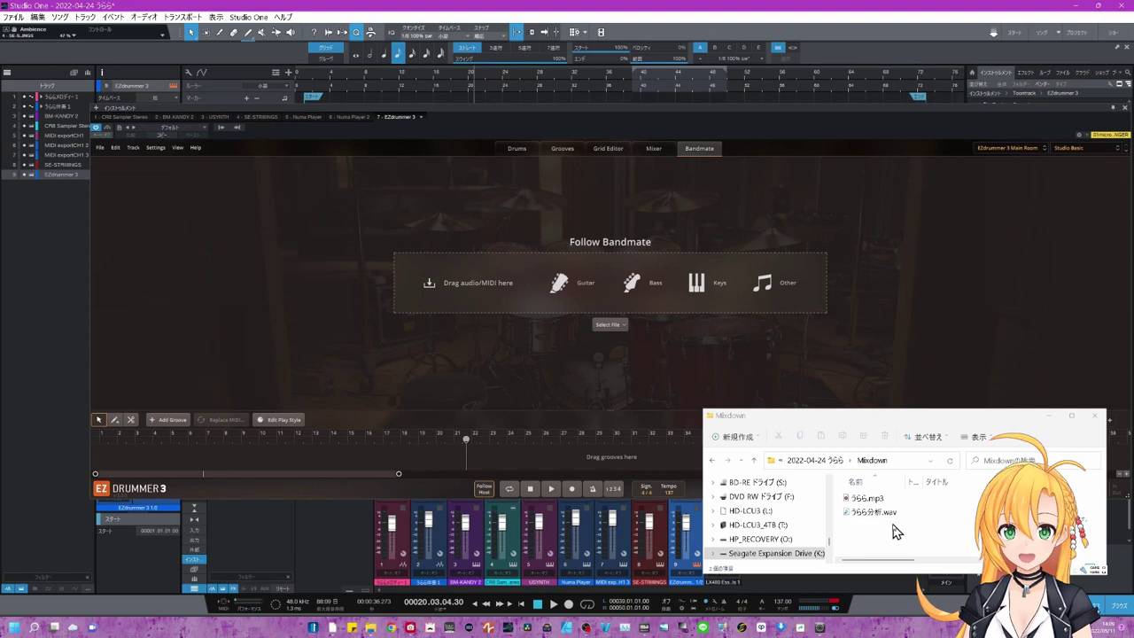
# Load うらら分析.wav into Bandmate as the source, accepting 137 BPM (Current Tempo in Studio One) and 4/4
pyautogui.click(866, 517)
pyautogui.moveTo(866, 521)
pyautogui.mouseDown()
pyautogui.moveTo(705, 378)
pyautogui.moveTo(660, 302)
pyautogui.moveTo(643, 298)
pyautogui.mouseUp()
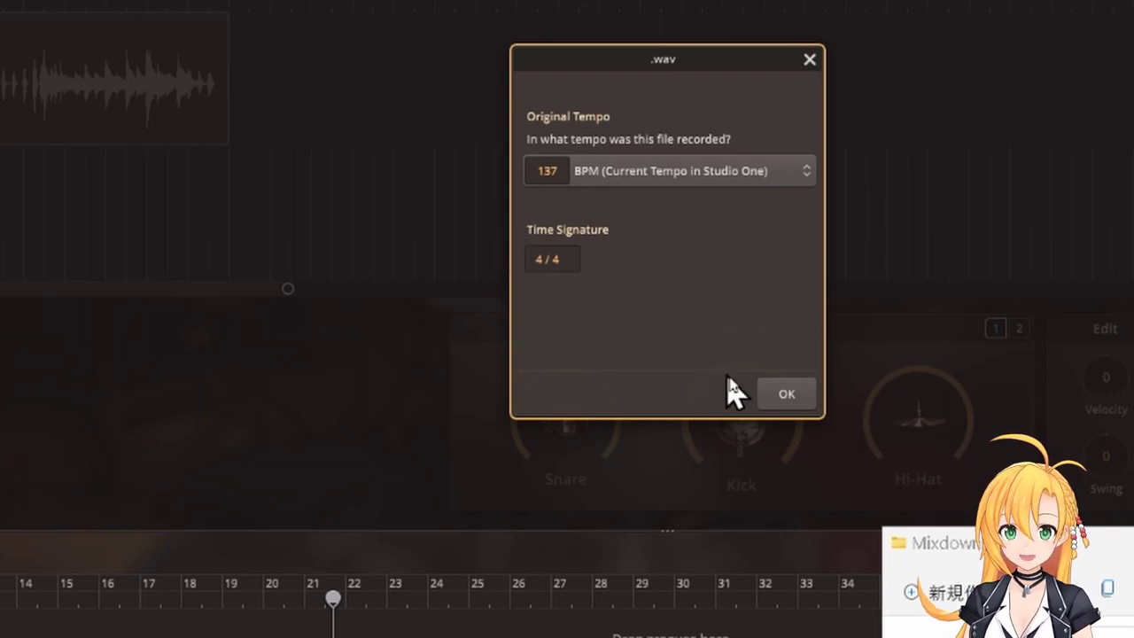
pyautogui.click(787, 395)
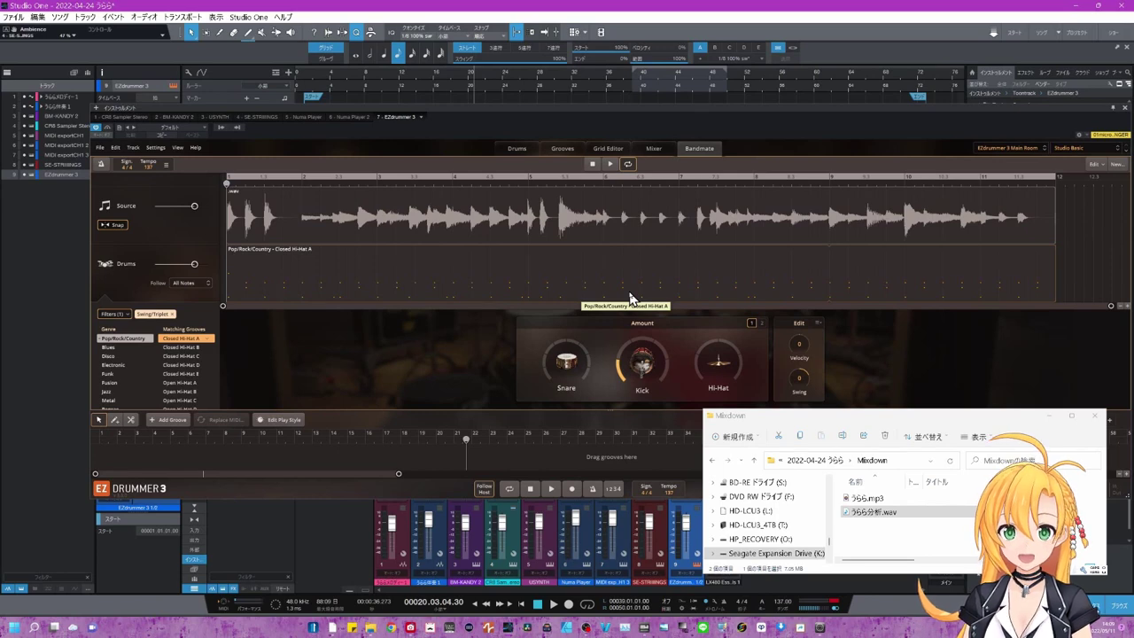
# Audition the Closed Hi-Hat A drum groove together with the source audio in Bandmate
pyautogui.click(605, 244)
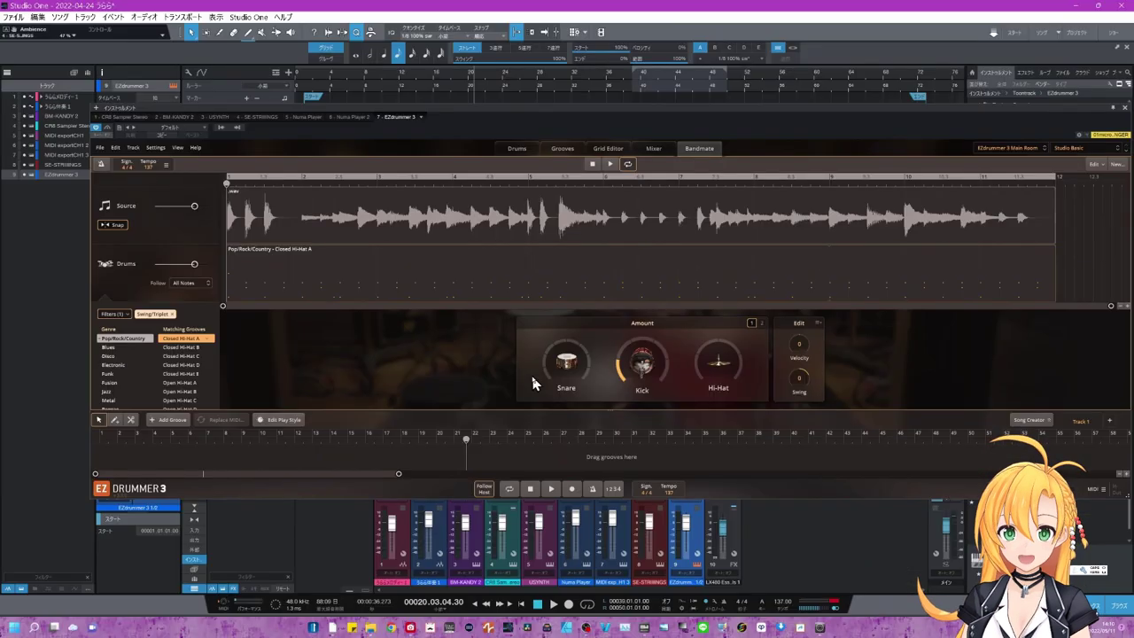
pyautogui.click(610, 165)
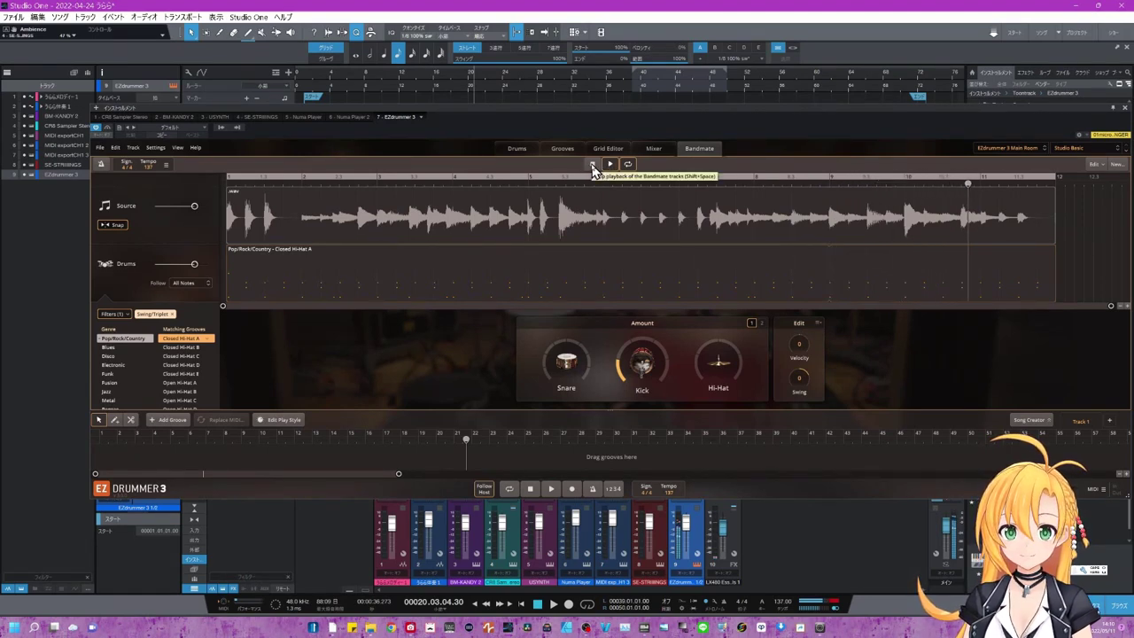
pyautogui.click(593, 166)
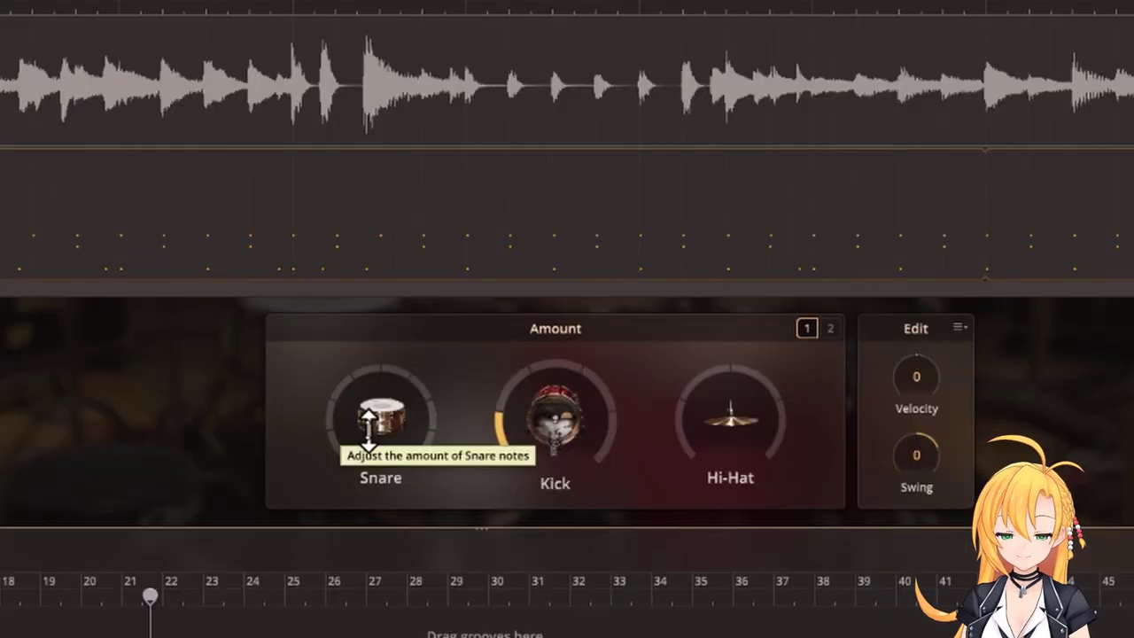
# Raise the groove's Snare amount above Level 3 and its Hi-Hat amount to the maximum, auditioning the pattern in between
pyautogui.moveTo(372, 429); pyautogui.dragTo(390, 393)
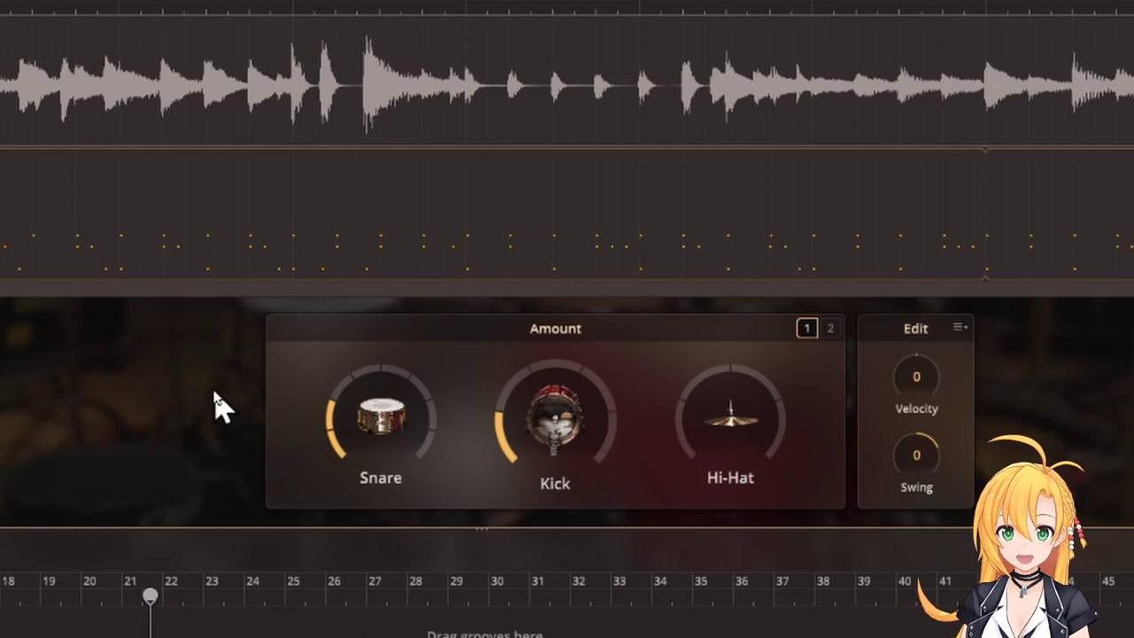
pyautogui.click(341, 411)
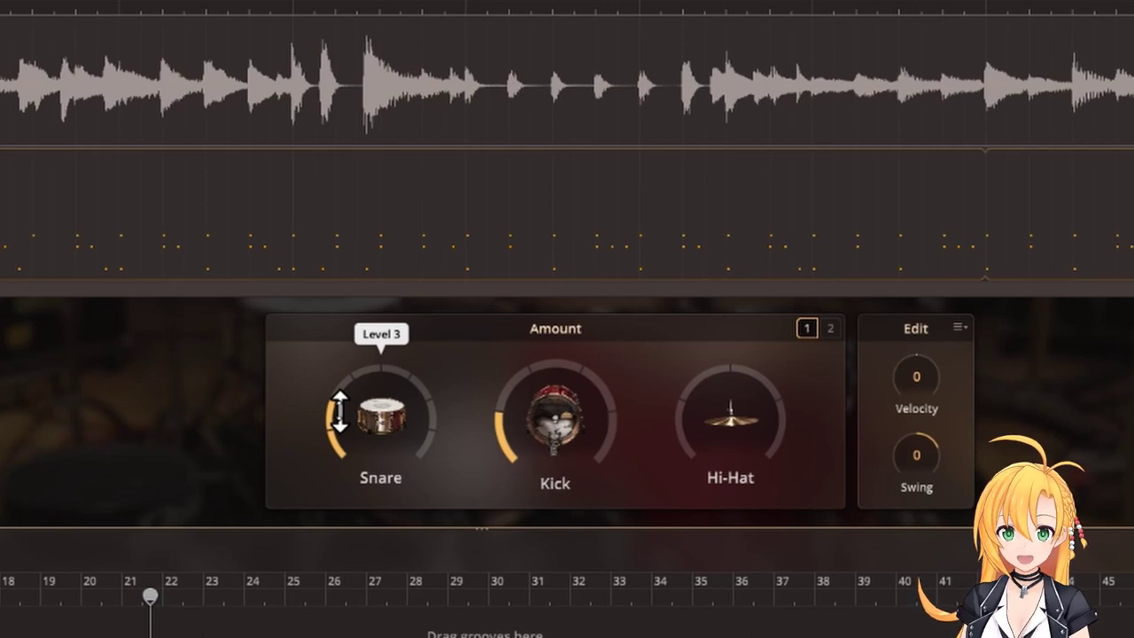
pyautogui.moveTo(339, 412); pyautogui.dragTo(390, 393)
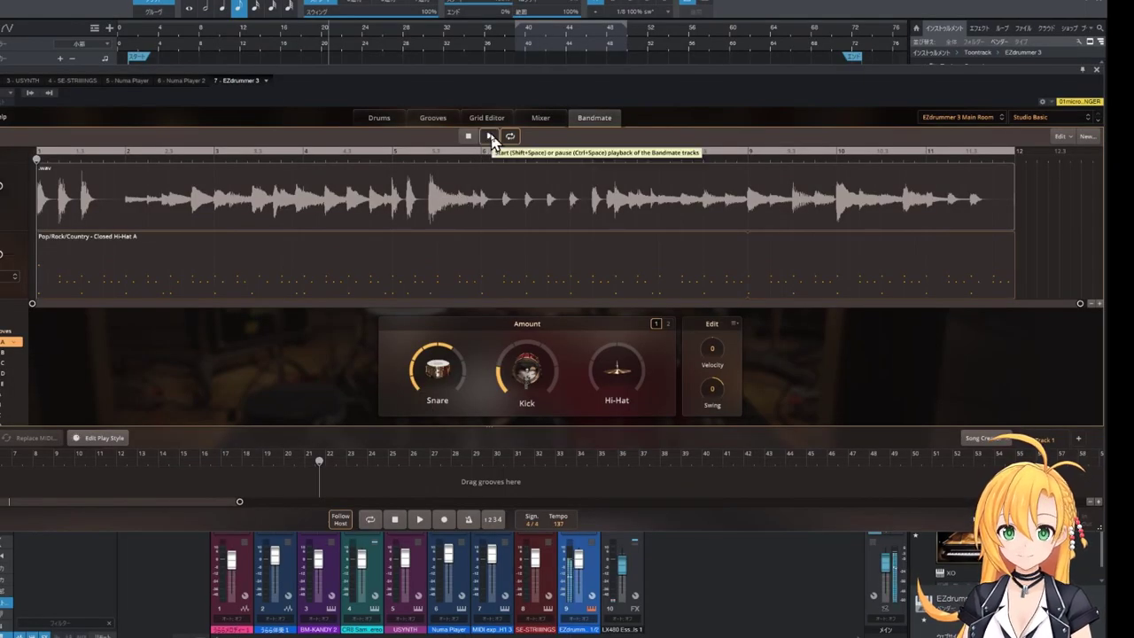
pyautogui.click(490, 138)
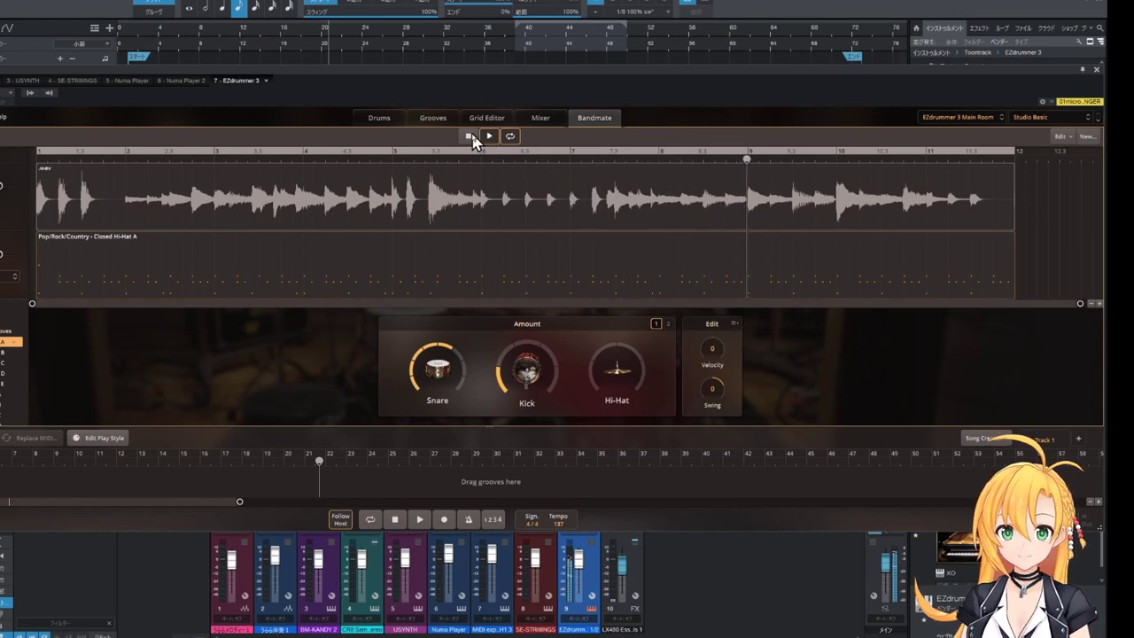
pyautogui.click(470, 136)
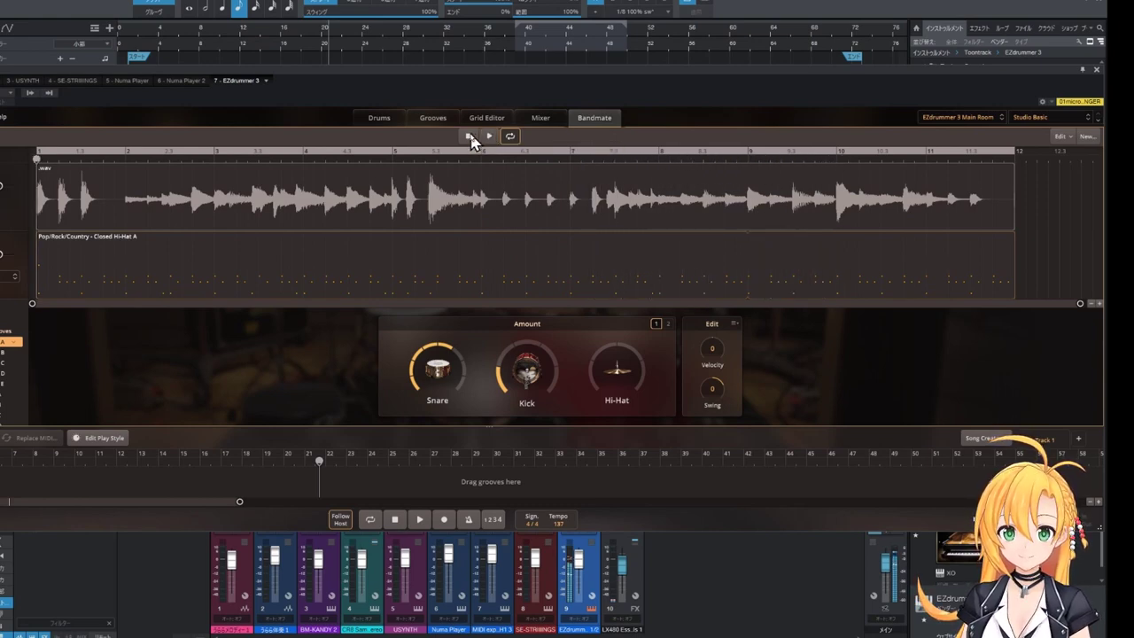
pyautogui.click(592, 365)
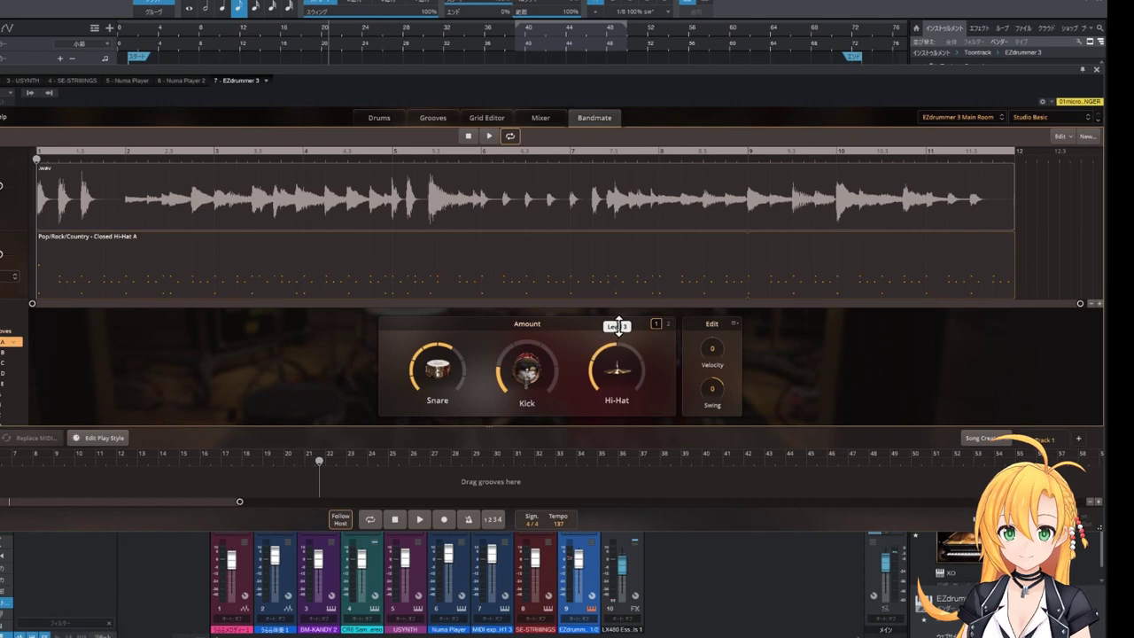
pyautogui.moveTo(618, 326); pyautogui.dragTo(628, 319)
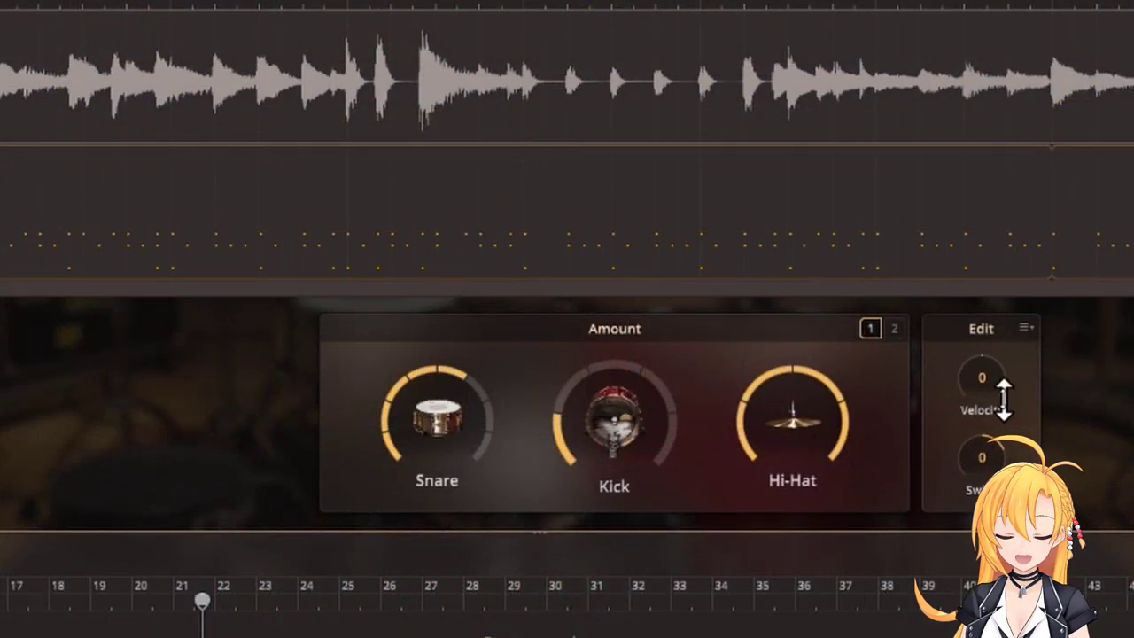
# Set the groove's swing resolution to 1/8 and its Swing to +46
pyautogui.click(1026, 328)
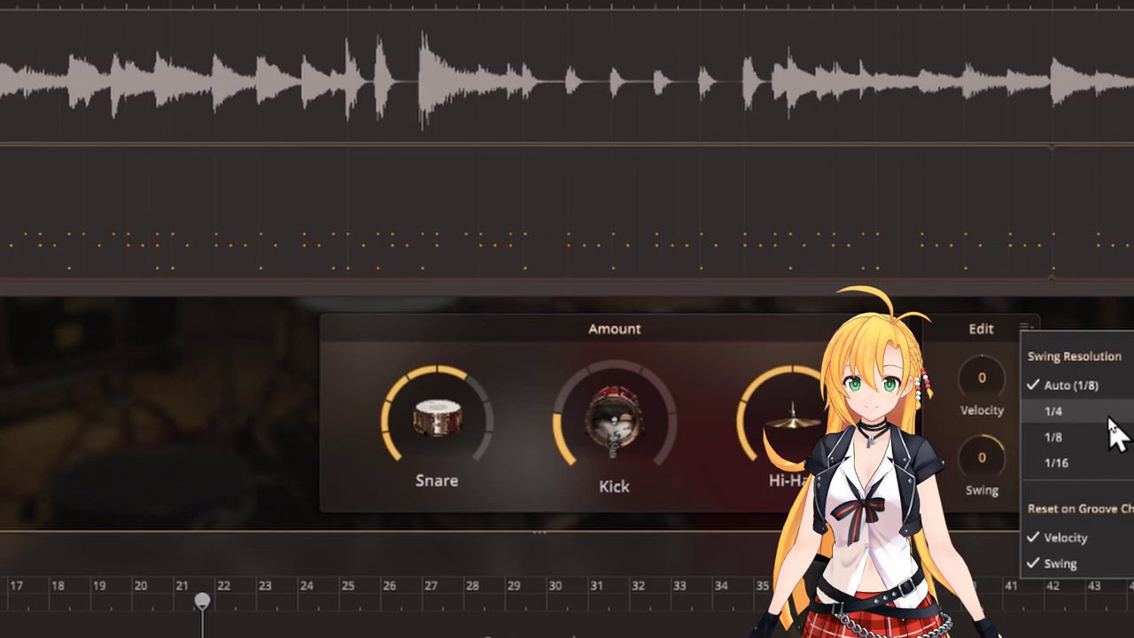
pyautogui.click(1067, 435)
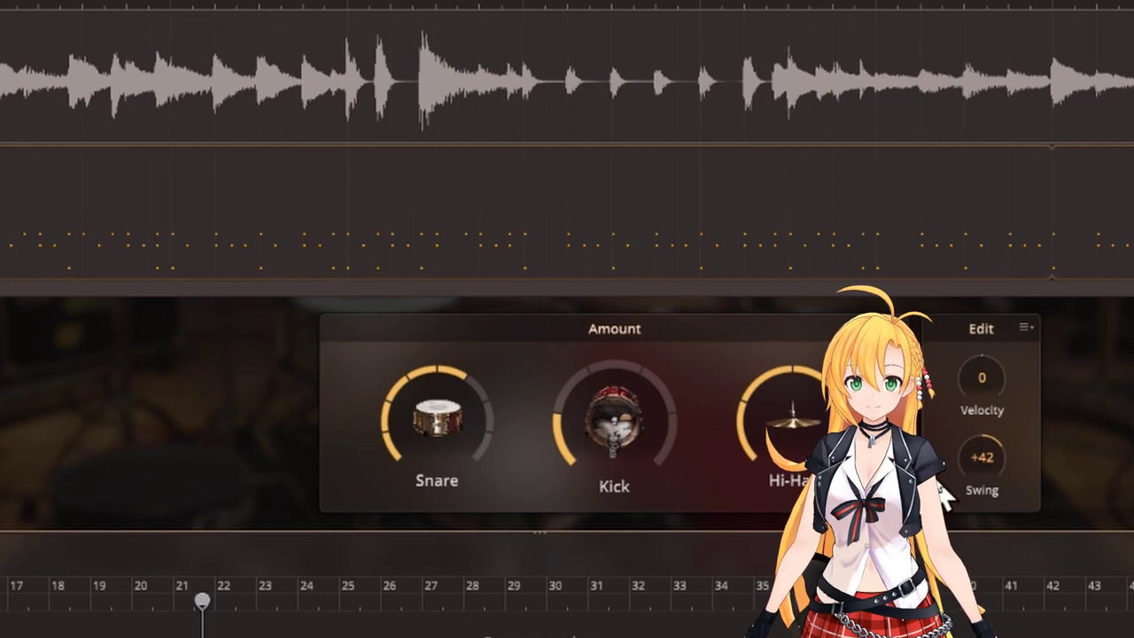
pyautogui.moveTo(989, 458); pyautogui.dragTo(1001, 379)
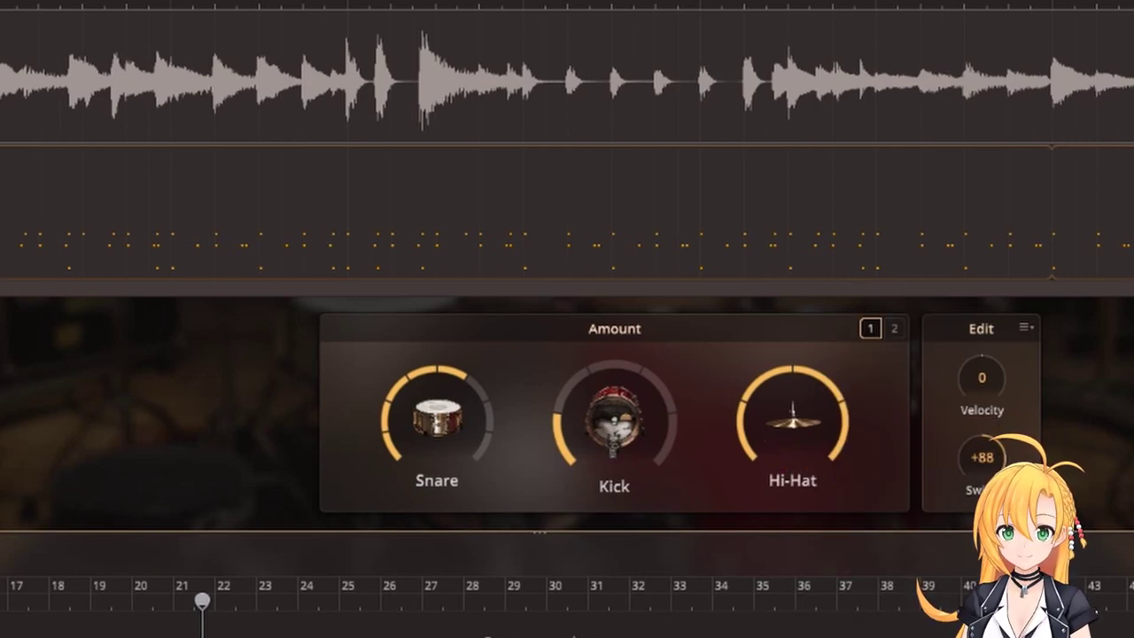
pyautogui.press('space')
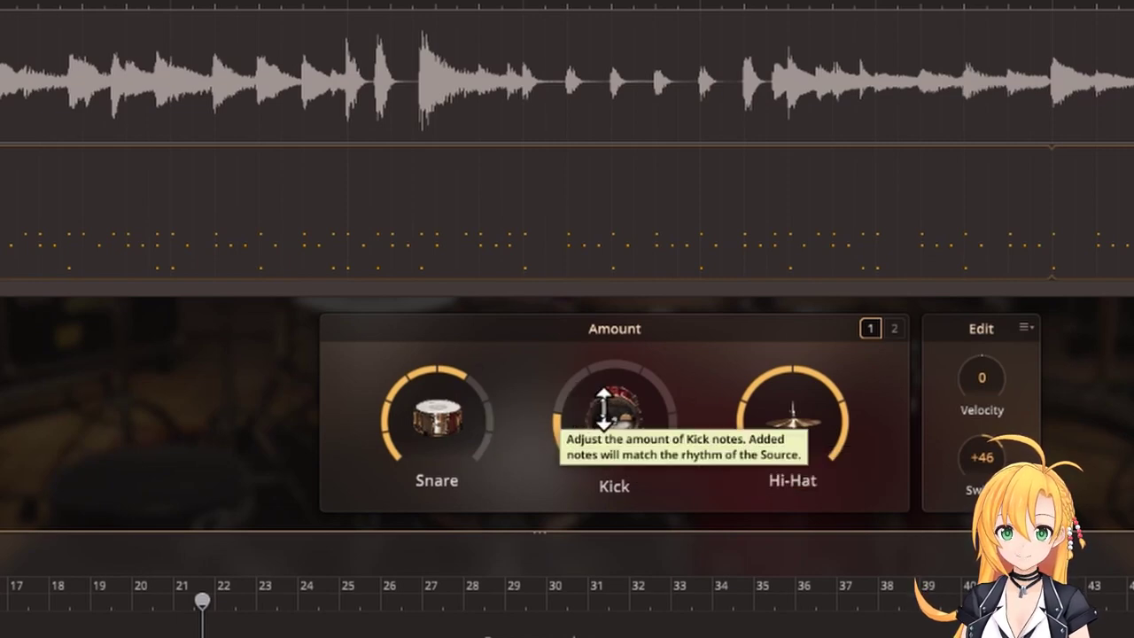
# Raise the Kick amount to just below maximum and reduce the Hi-Hat and Snare amounts of the Closed Hi-Hat A groove
pyautogui.moveTo(607, 408); pyautogui.dragTo(660, 353)
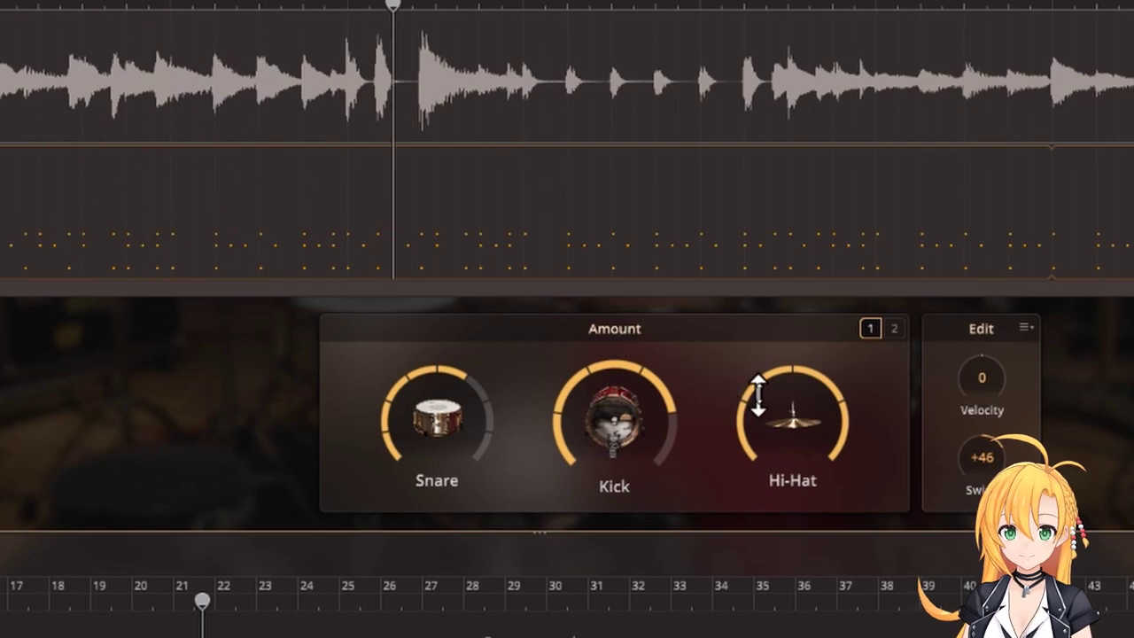
pyautogui.moveTo(762, 385); pyautogui.dragTo(761, 465)
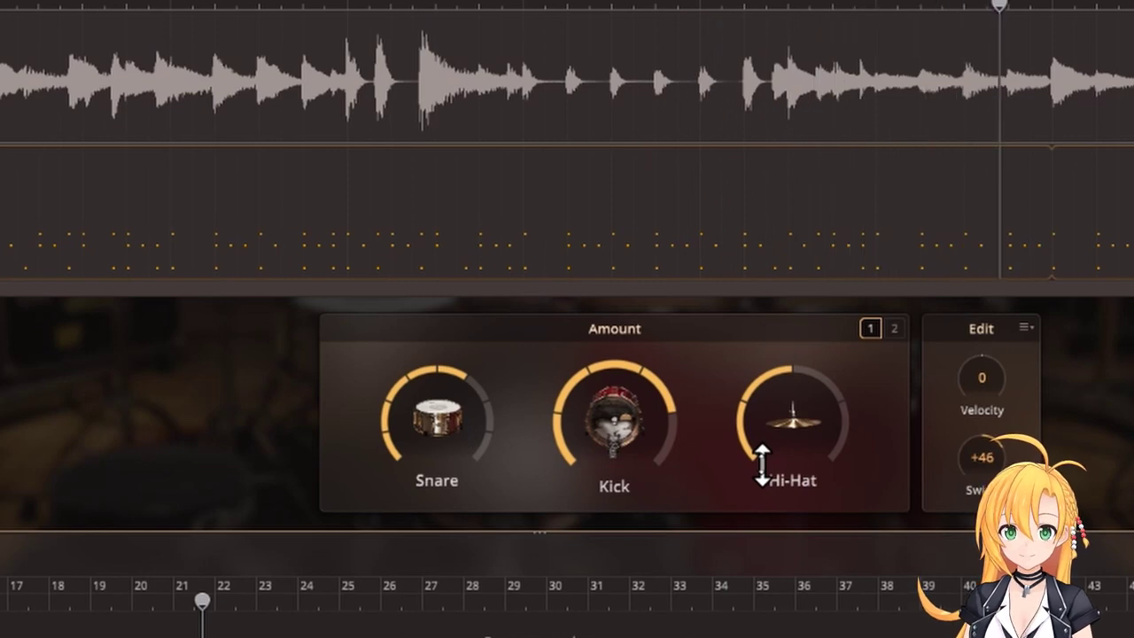
pyautogui.moveTo(749, 400); pyautogui.dragTo(749, 433)
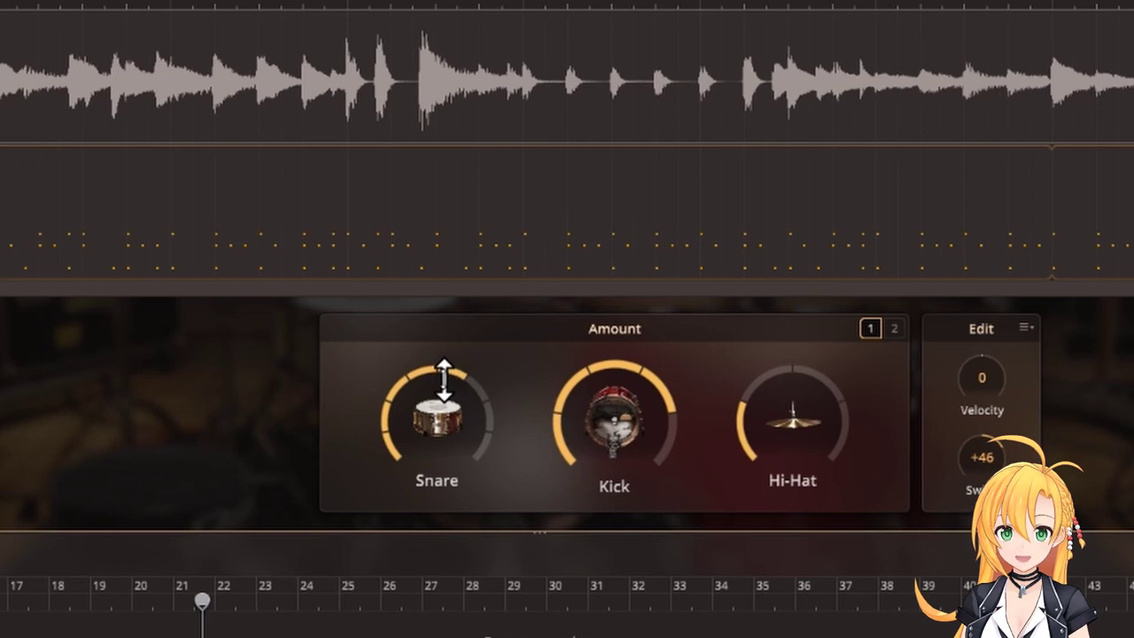
pyautogui.moveTo(435, 379); pyautogui.dragTo(422, 428)
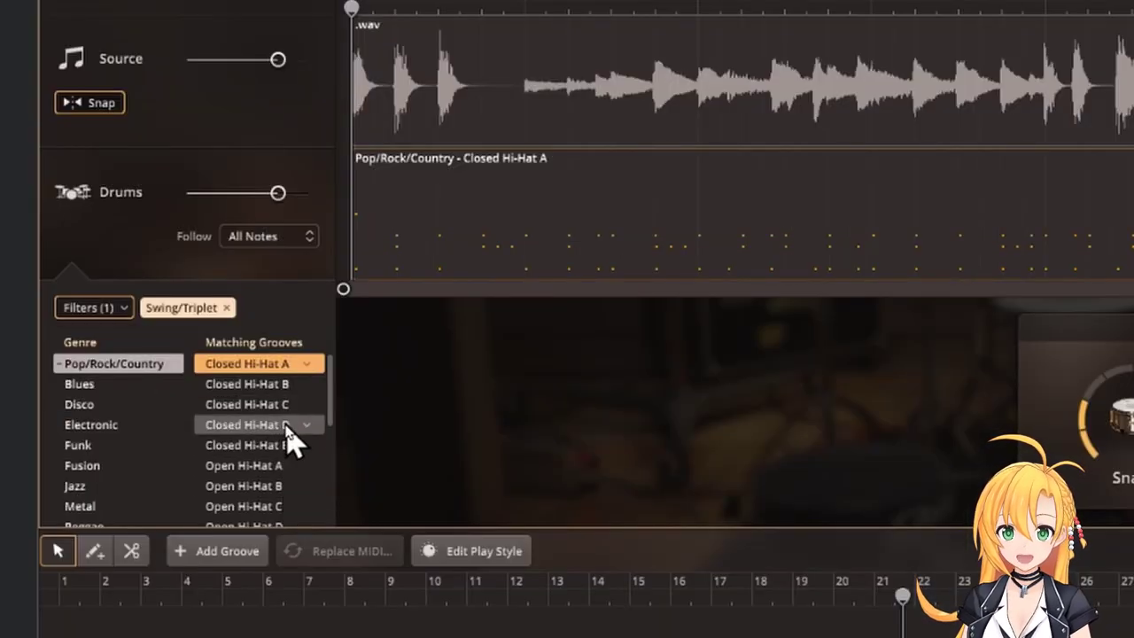
# Apply the Pop/Rock/Country Ride A groove and adjust it with Velocity +50 and higher Ride and Snare amounts
pyautogui.scroll(-3, 292, 452)
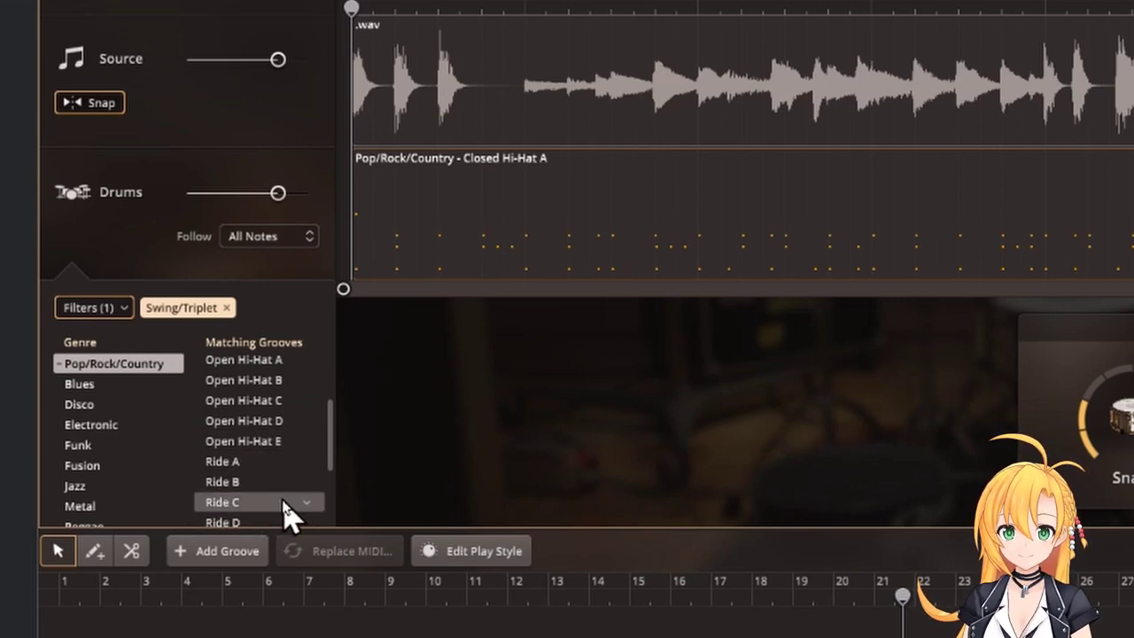
pyautogui.click(248, 464)
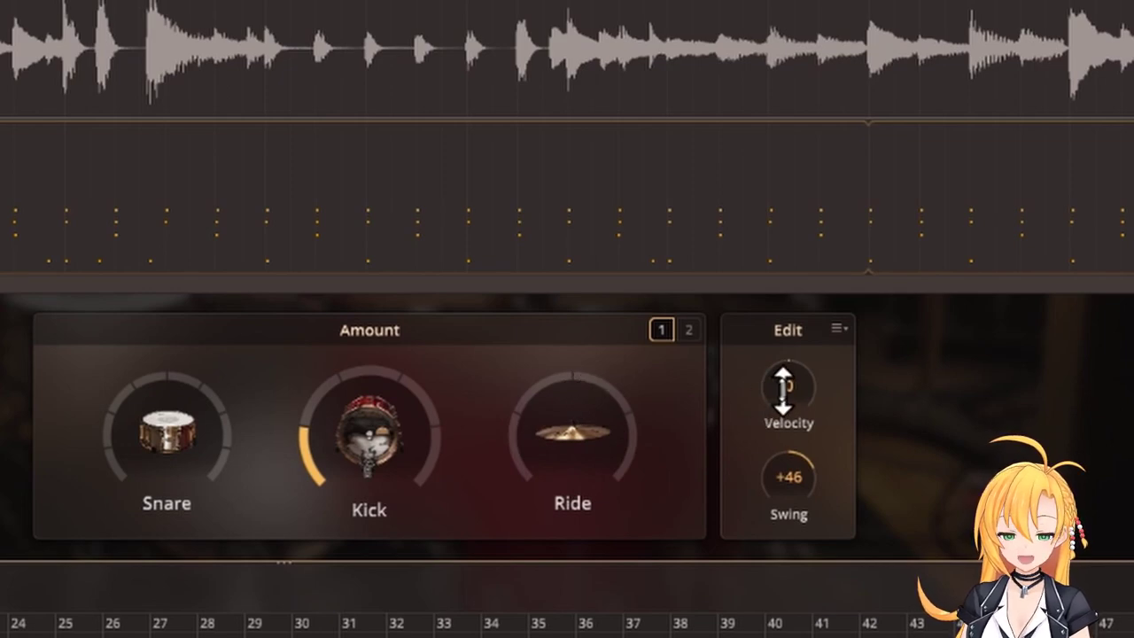
pyautogui.moveTo(783, 392); pyautogui.dragTo(787, 347)
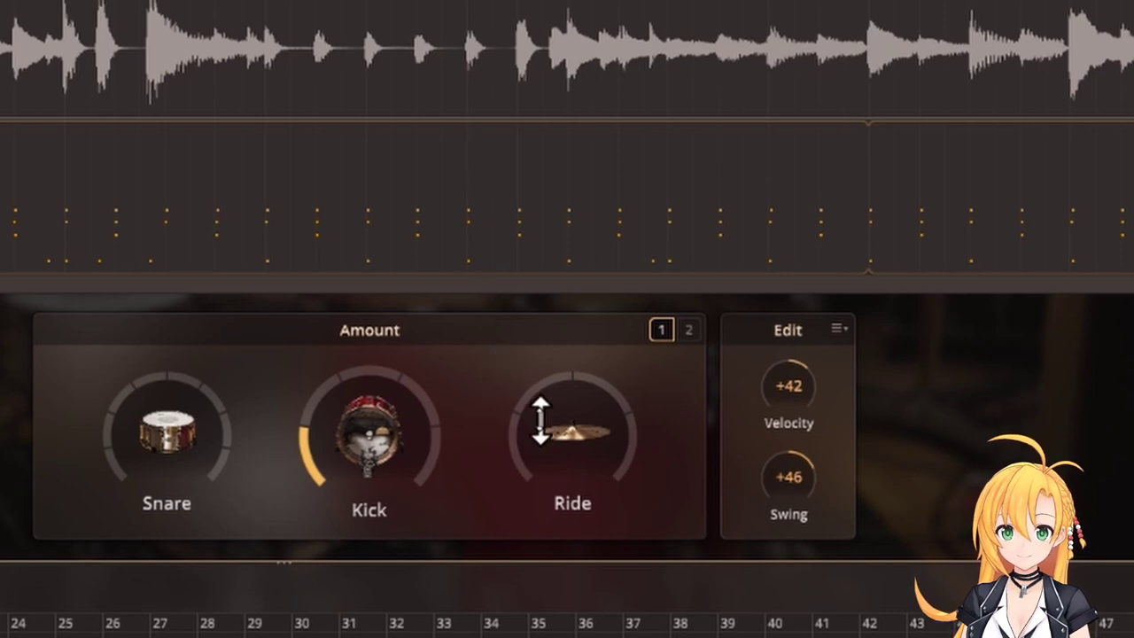
pyautogui.moveTo(547, 412); pyautogui.dragTo(640, 350)
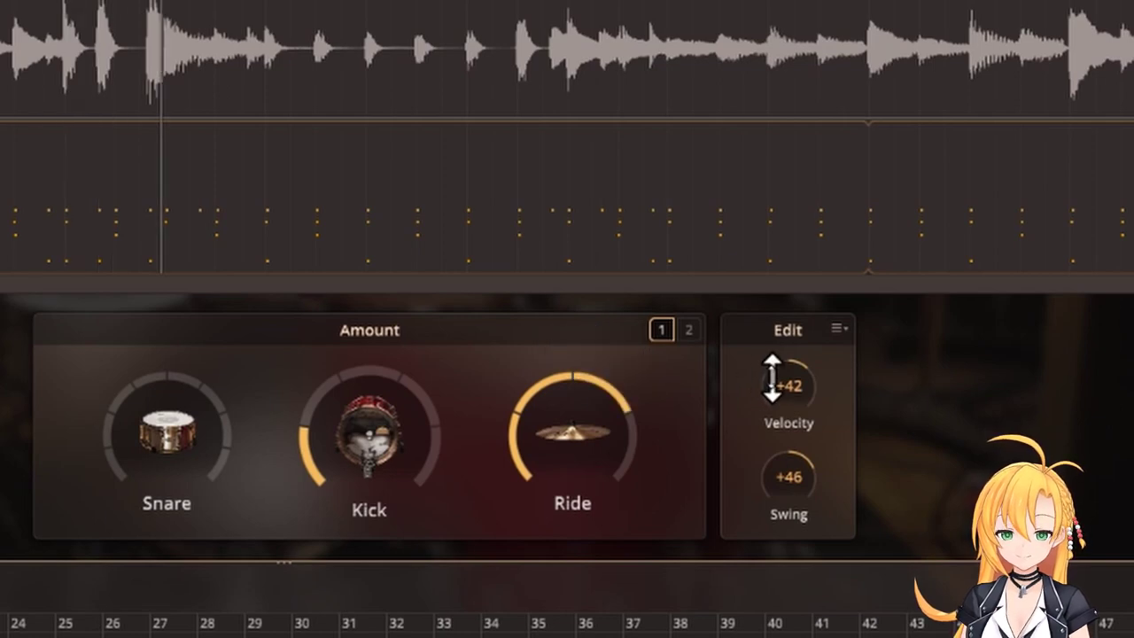
pyautogui.moveTo(772, 380); pyautogui.dragTo(781, 383)
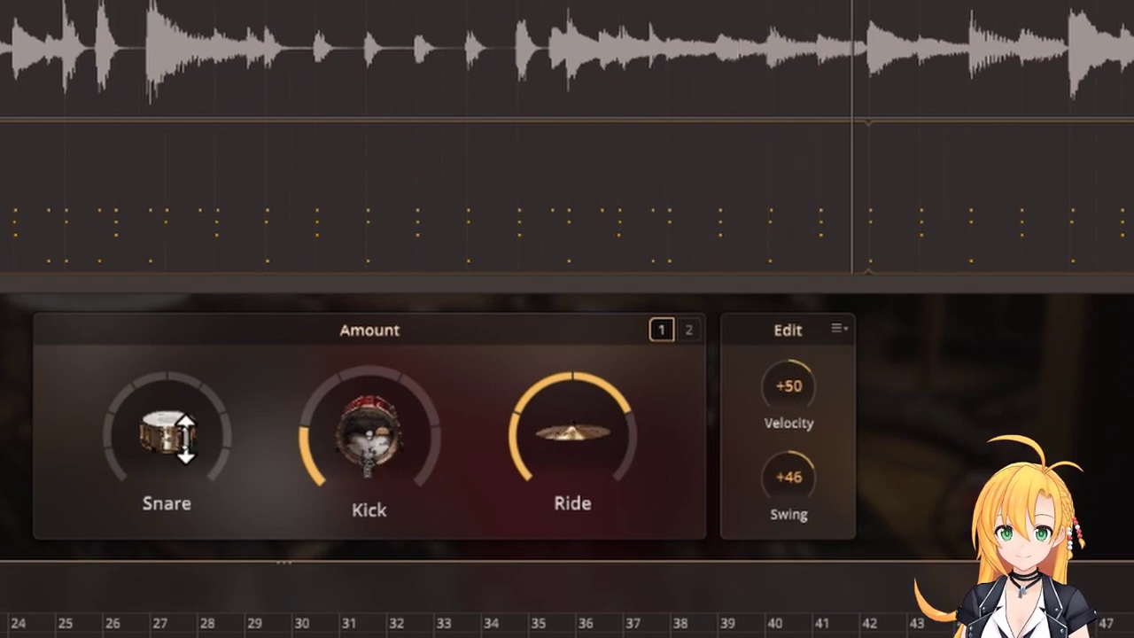
pyautogui.moveTo(190, 443); pyautogui.dragTo(185, 383)
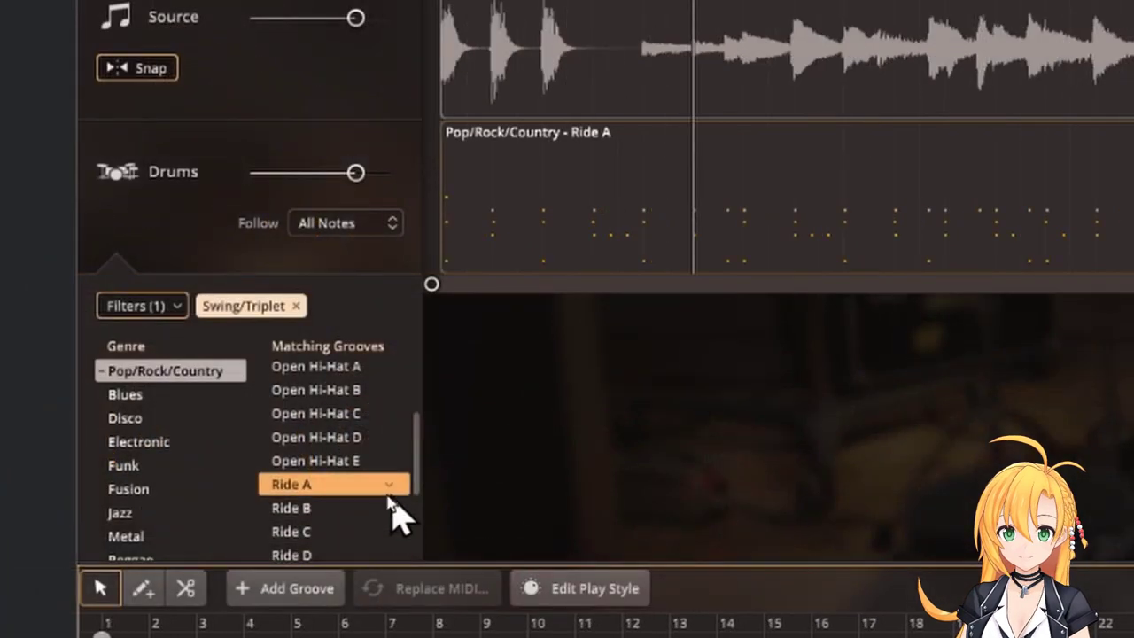
# Apply the Toms A groove and raise its Toms amount while auditioning it with the source audio
pyautogui.scroll(-3, 371, 505)
pyautogui.scroll(-1, 372, 518)
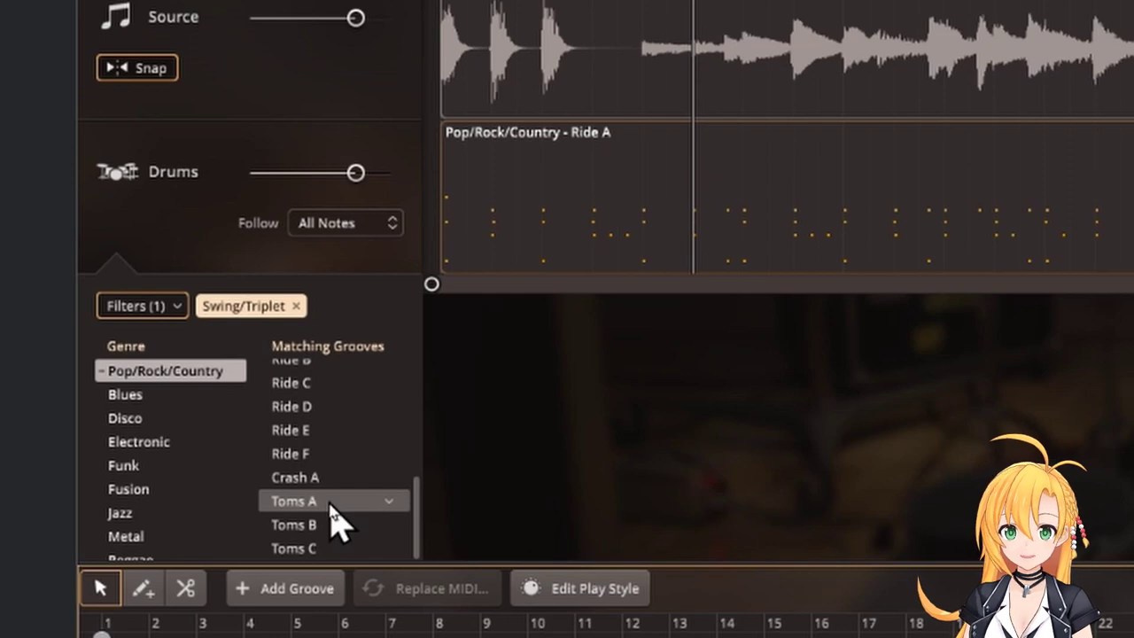
pyautogui.click(332, 504)
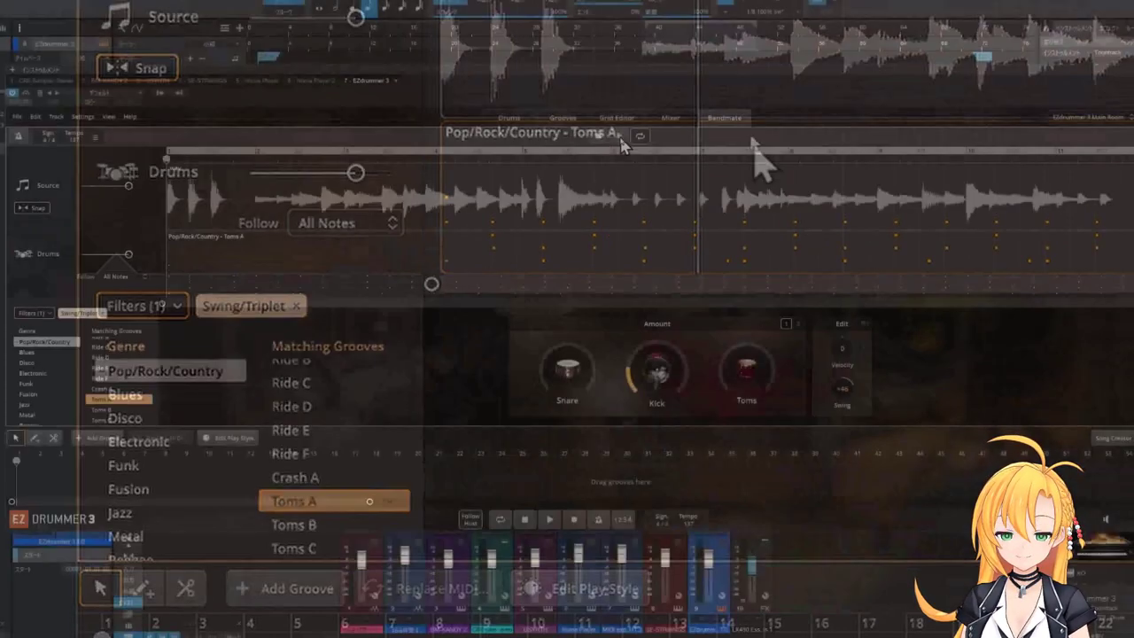
pyautogui.click(620, 139)
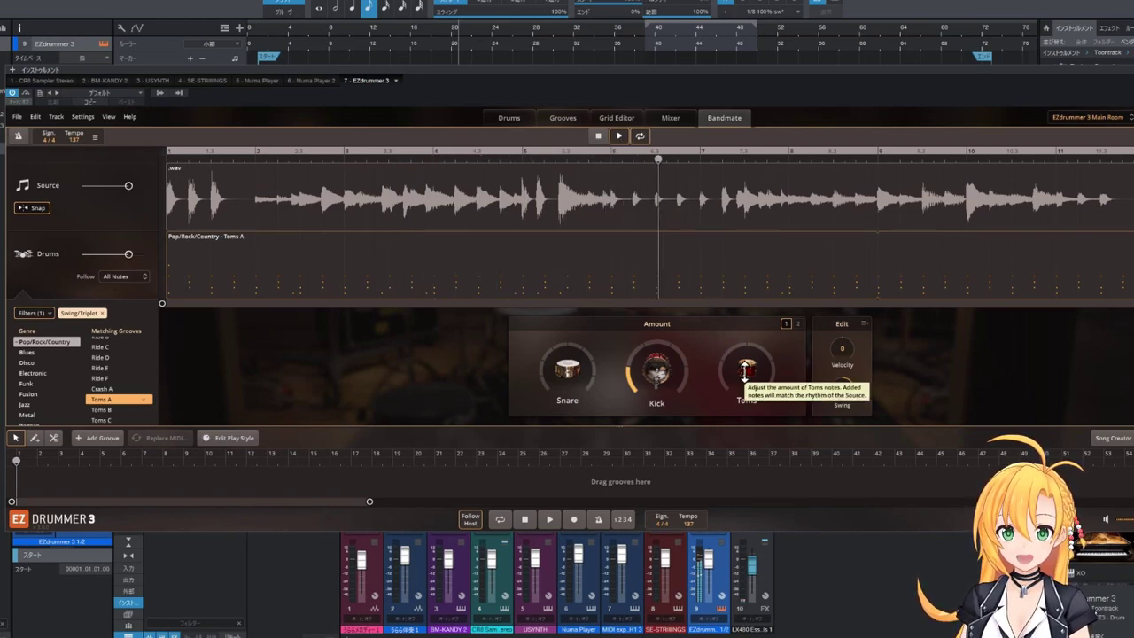
pyautogui.moveTo(745, 370); pyautogui.dragTo(760, 322)
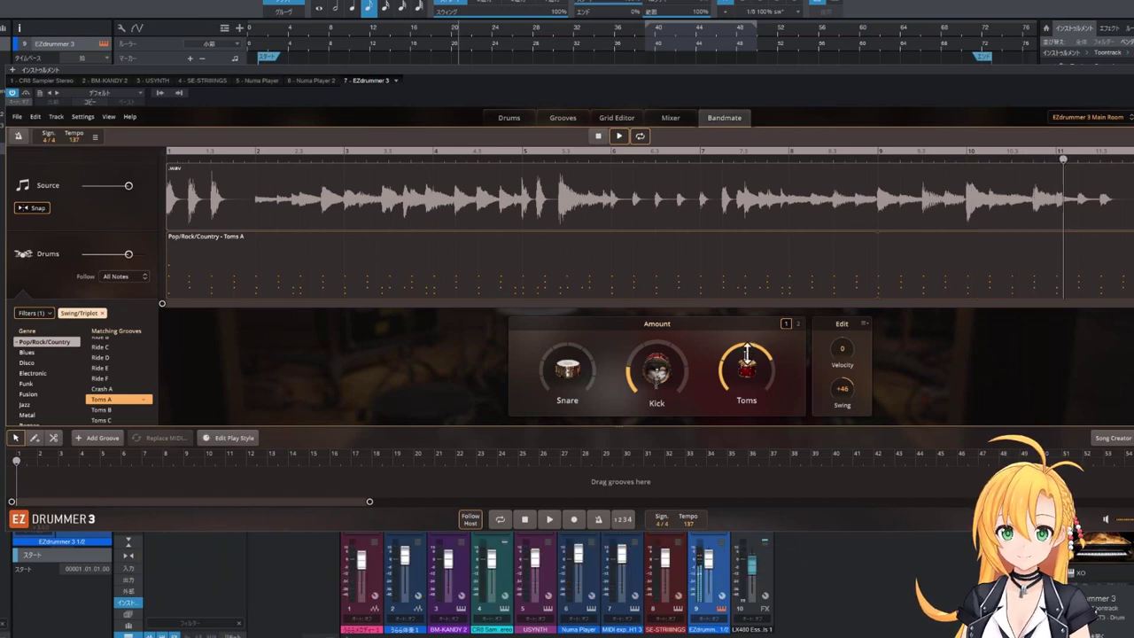
pyautogui.click(524, 521)
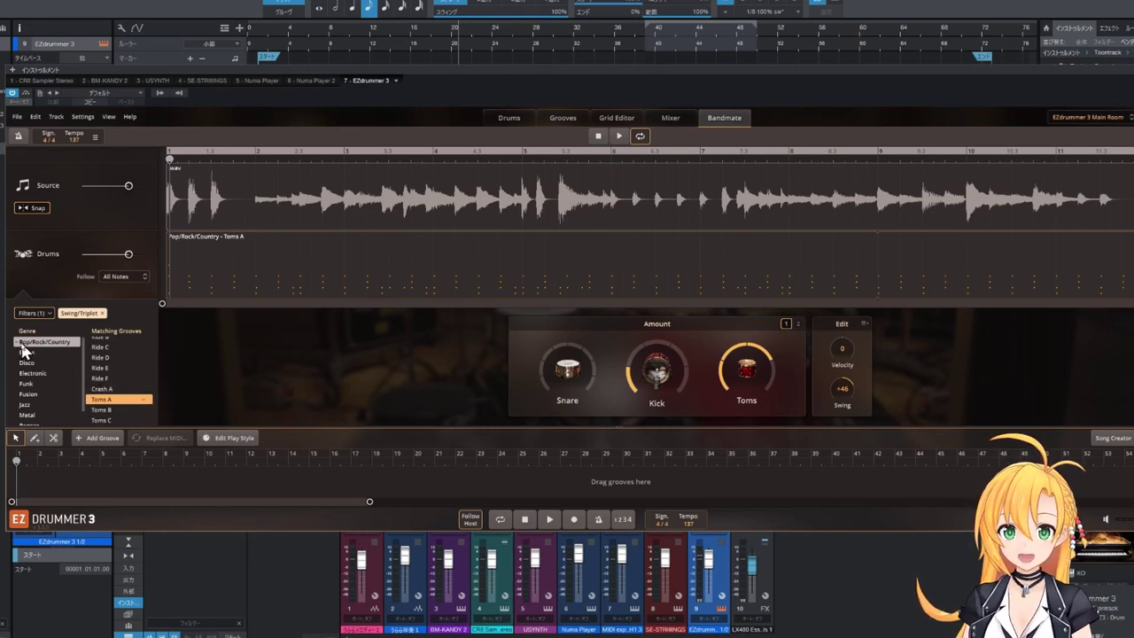
# Apply the Closed Hi-Hat A groove from the Funk genre and audition it
pyautogui.click(57, 386)
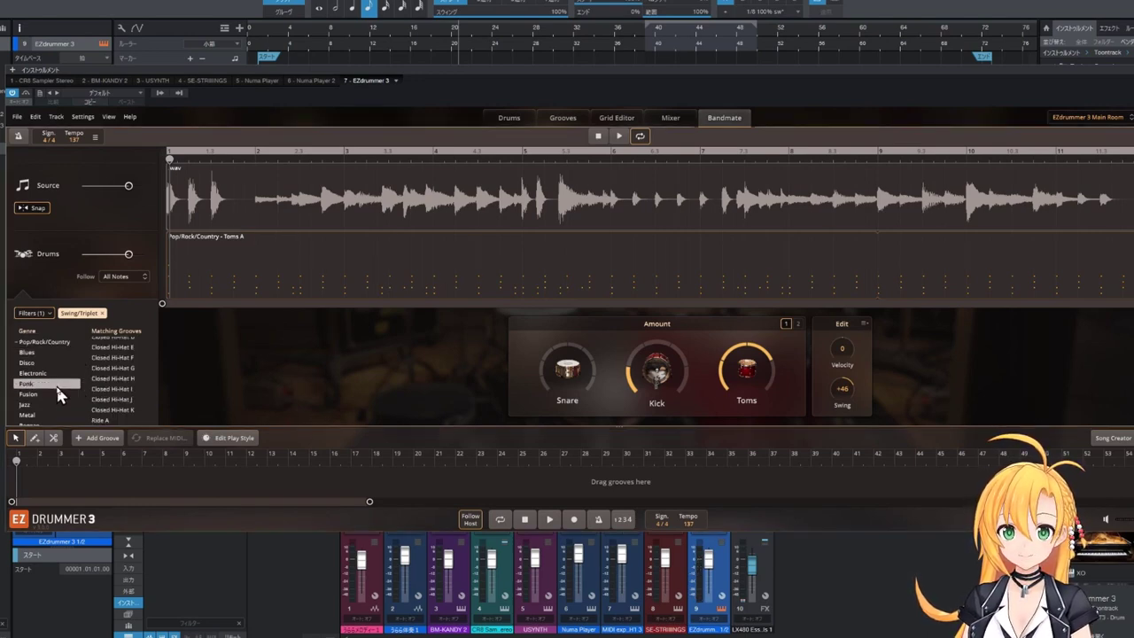
pyautogui.scroll(2, 120, 364)
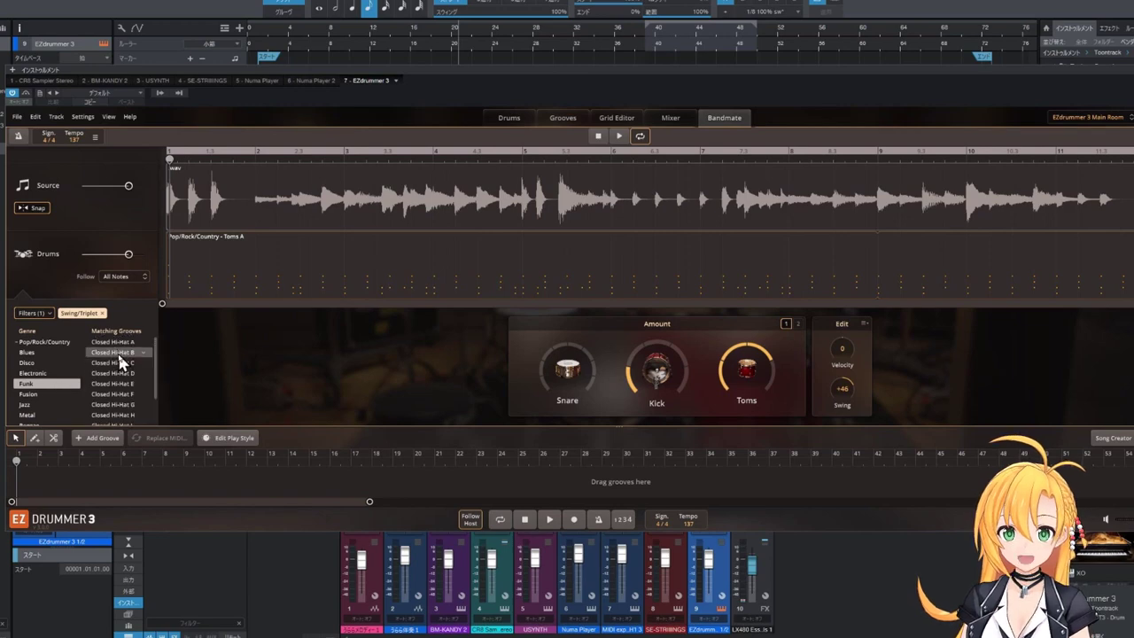
pyautogui.click(115, 343)
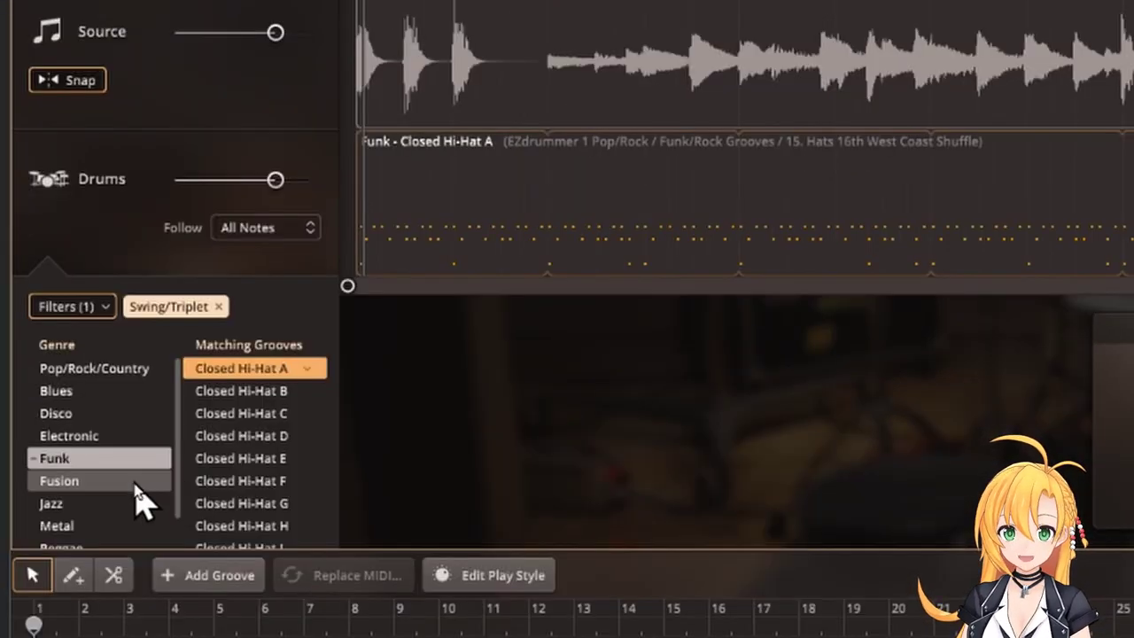
# Apply the Fusion Closed Hi-Hat A groove, lower its Hi-Hat amount to Level 3, and audition it with the source audio
pyautogui.click(140, 481)
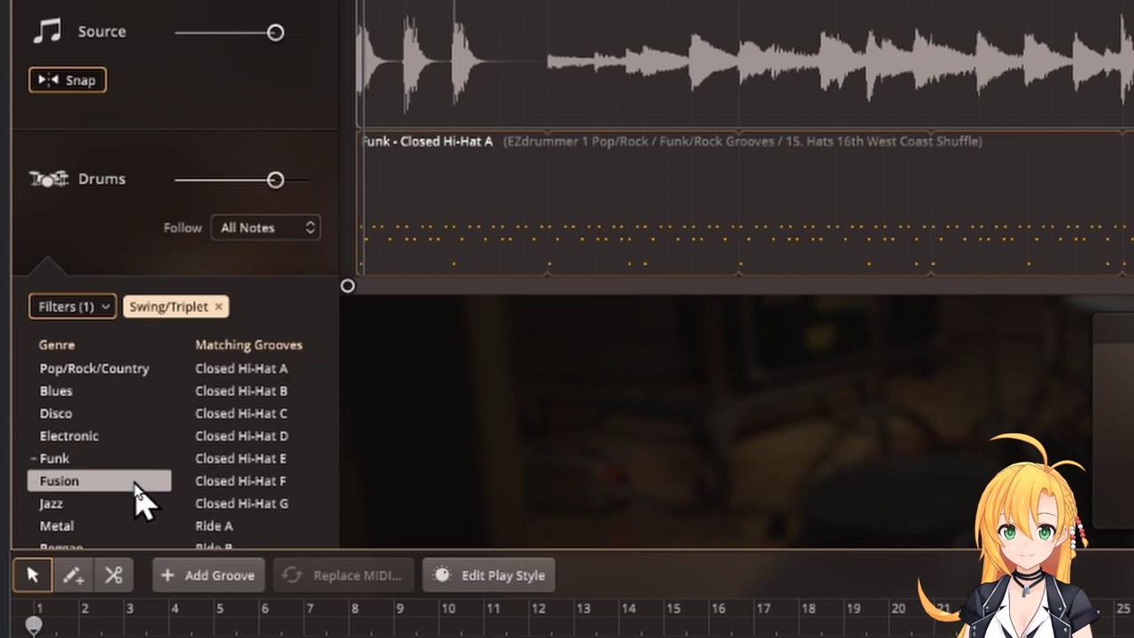
pyautogui.click(239, 378)
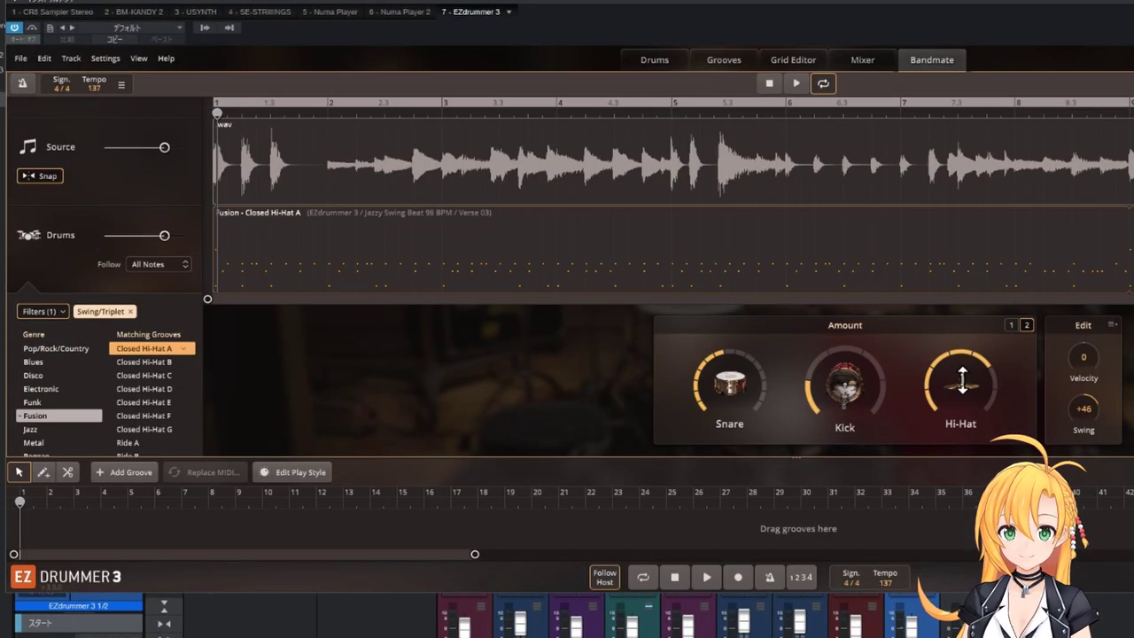
pyautogui.moveTo(963, 379)
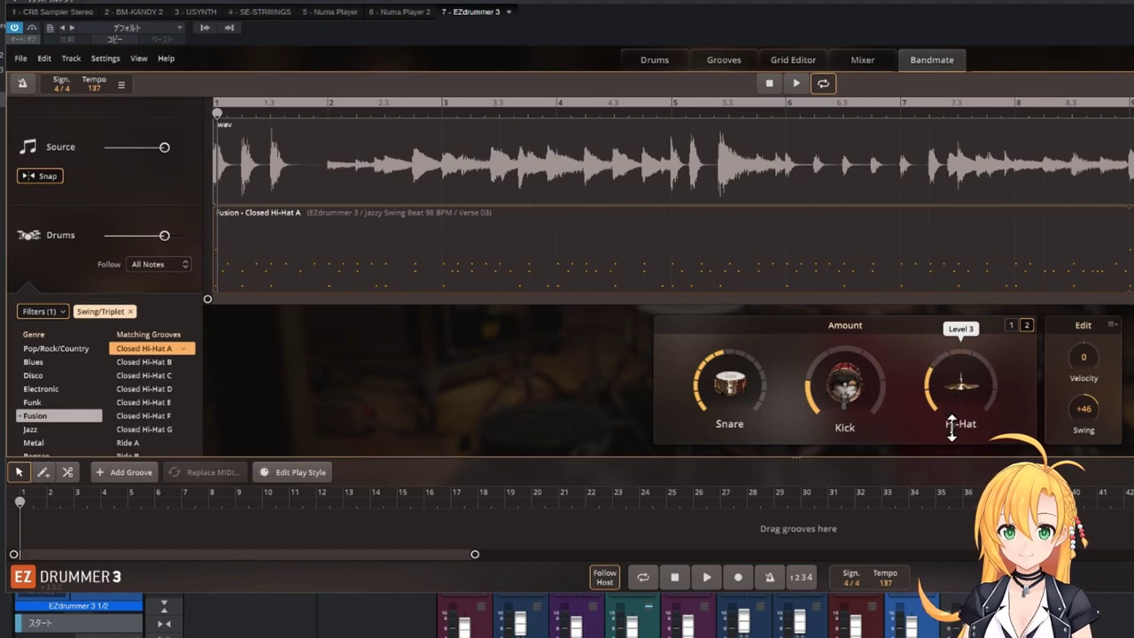
pyautogui.click(797, 82)
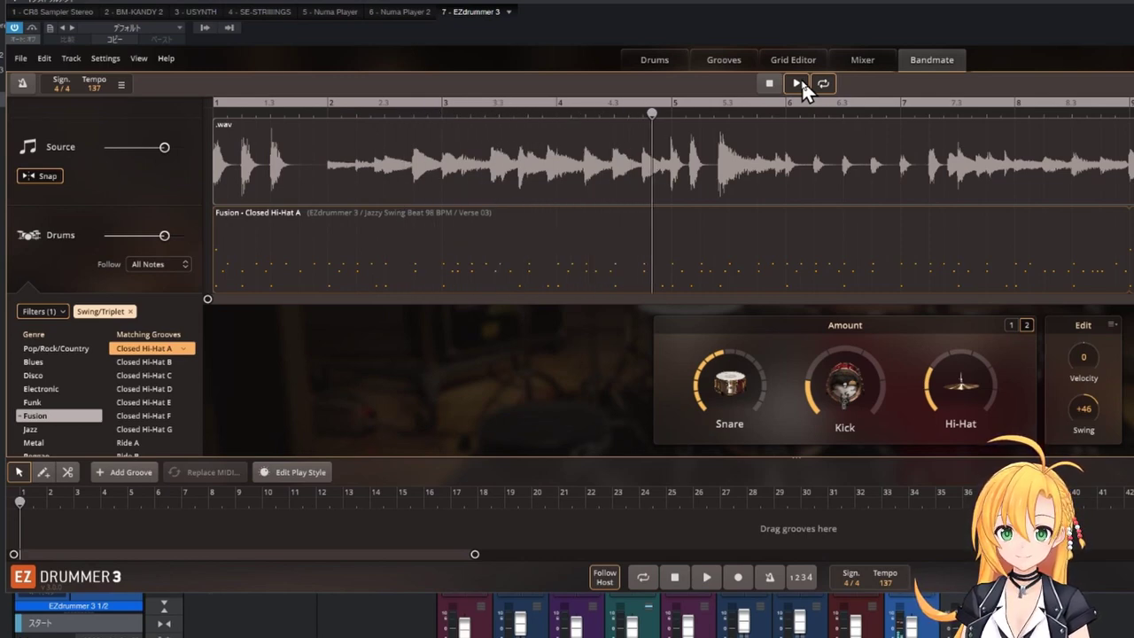
pyautogui.click(770, 84)
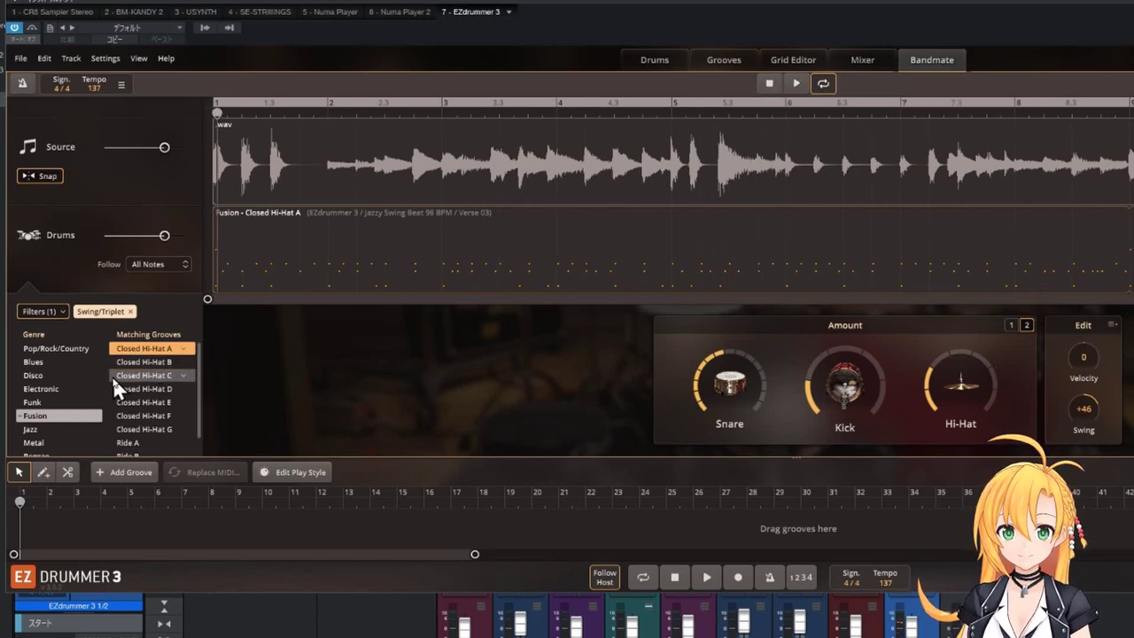
# Apply the Jazz Open Hi-Hat A groove and raise its Hi-Hat and Snare amounts while auditioning it
pyautogui.click(36, 429)
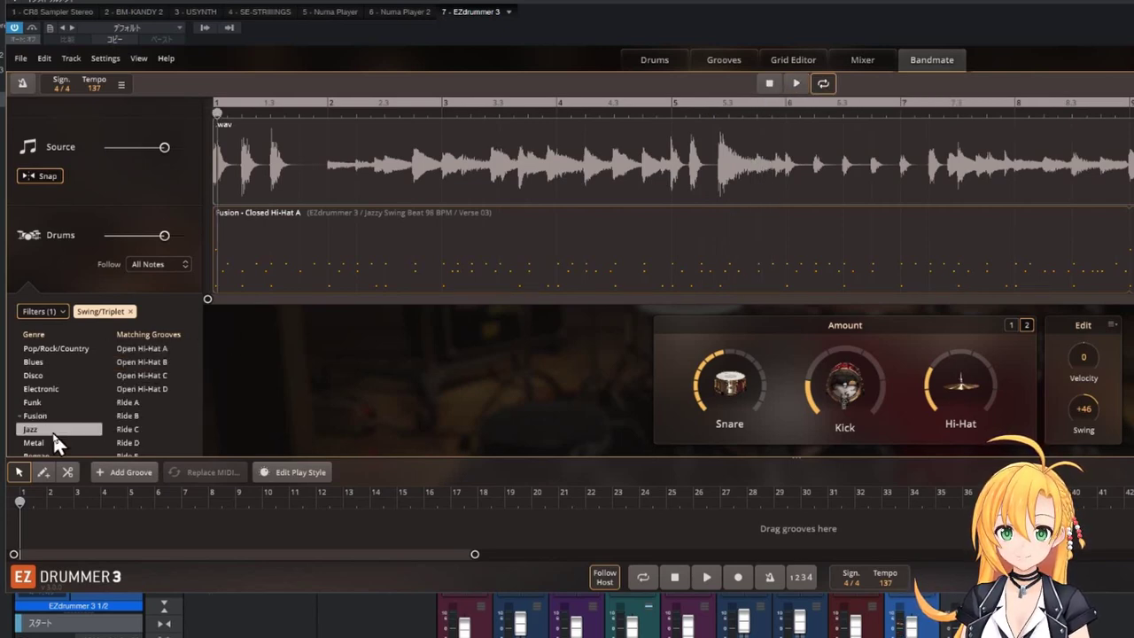
pyautogui.click(146, 352)
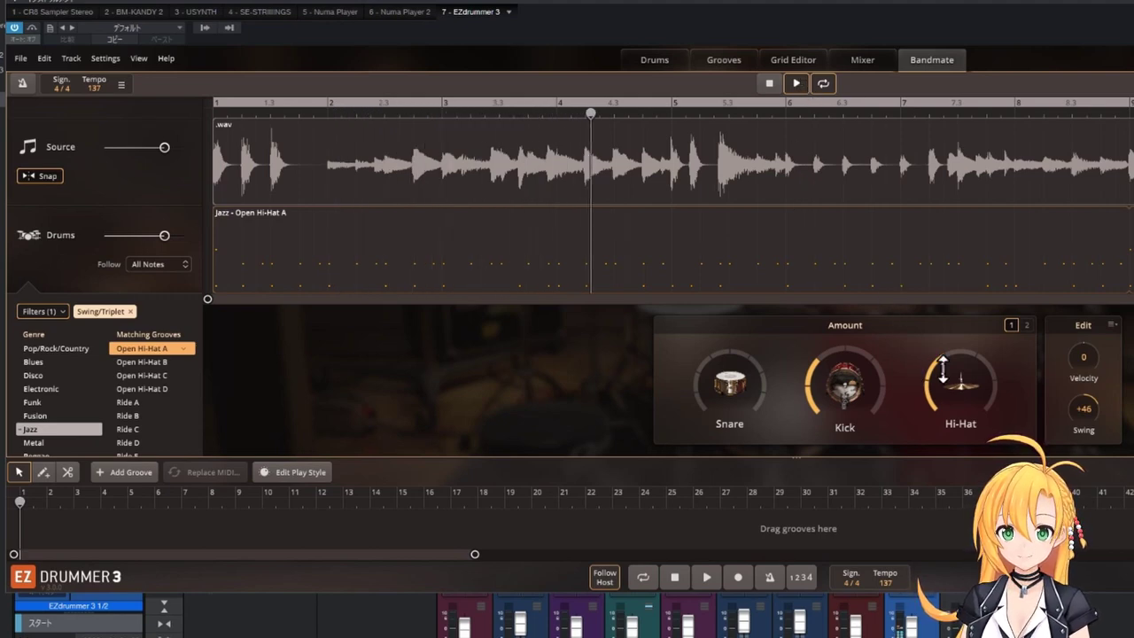
pyautogui.moveTo(941, 370); pyautogui.dragTo(963, 341)
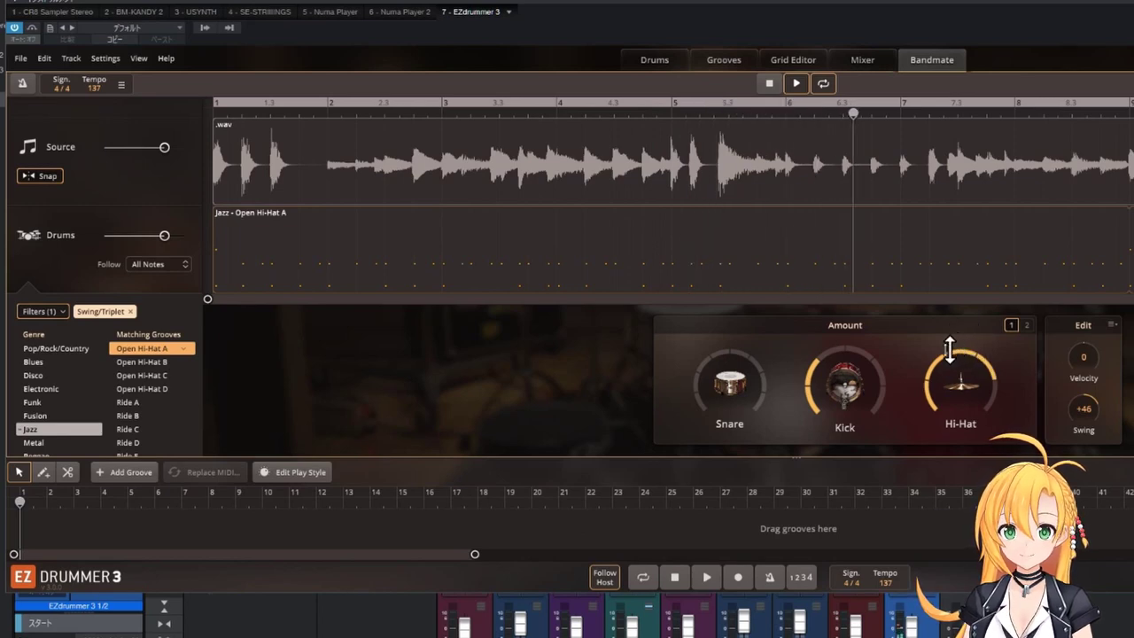
pyautogui.moveTo(730, 383); pyautogui.dragTo(732, 354)
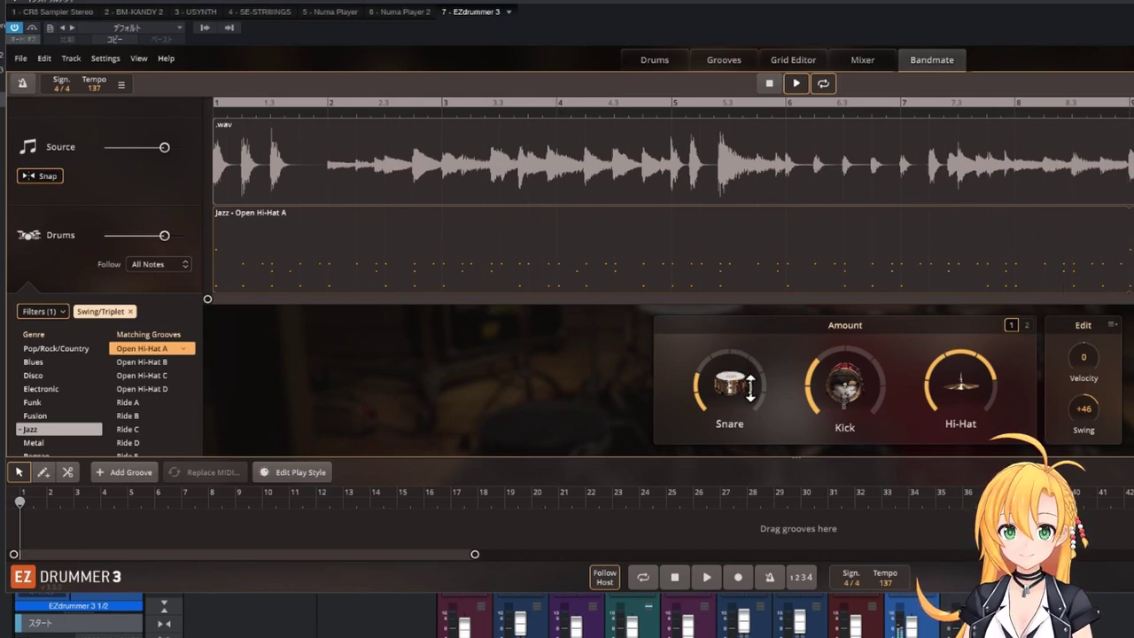
# Switch to the Jazz Ride A groove and raise its Snare amount to the maximum during playback
pyautogui.click(146, 402)
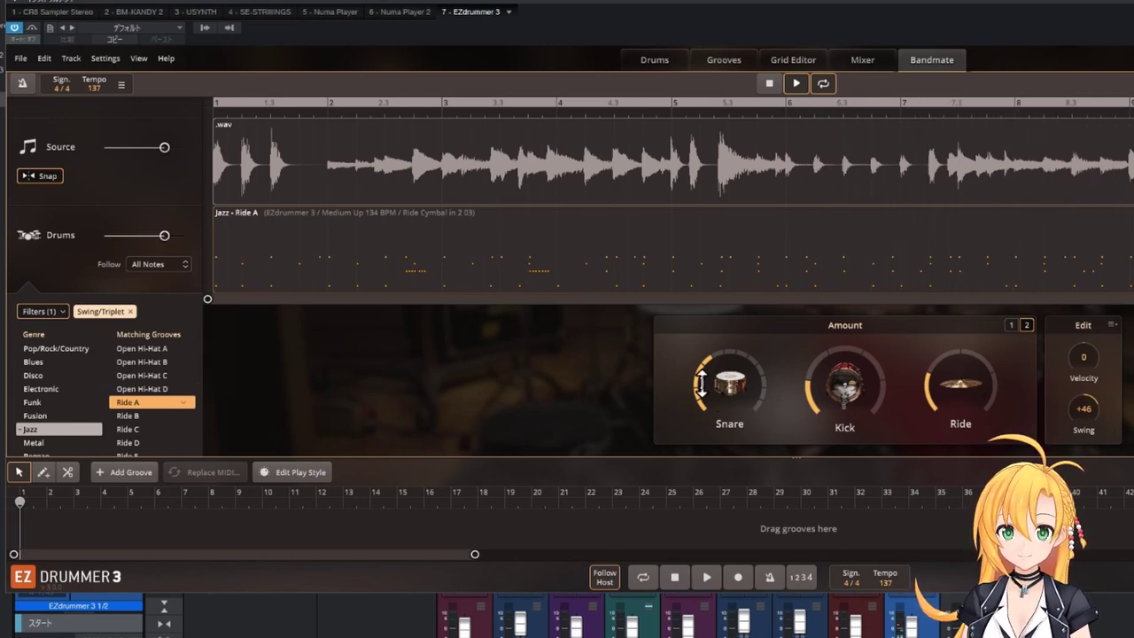
pyautogui.moveTo(700, 383)
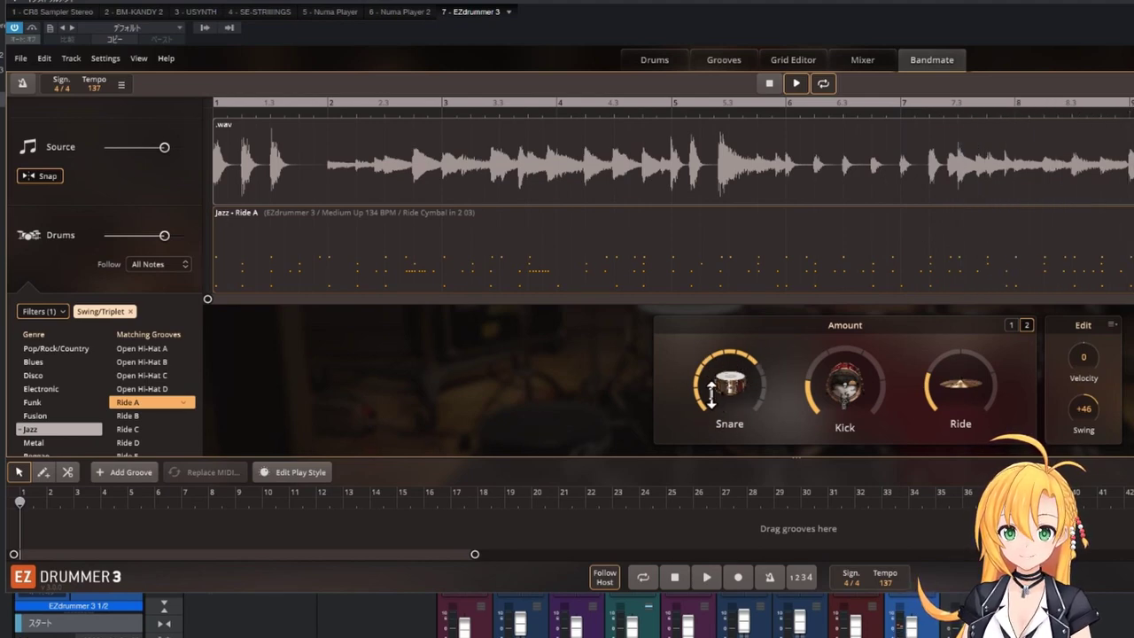
pyautogui.moveTo(717, 364)
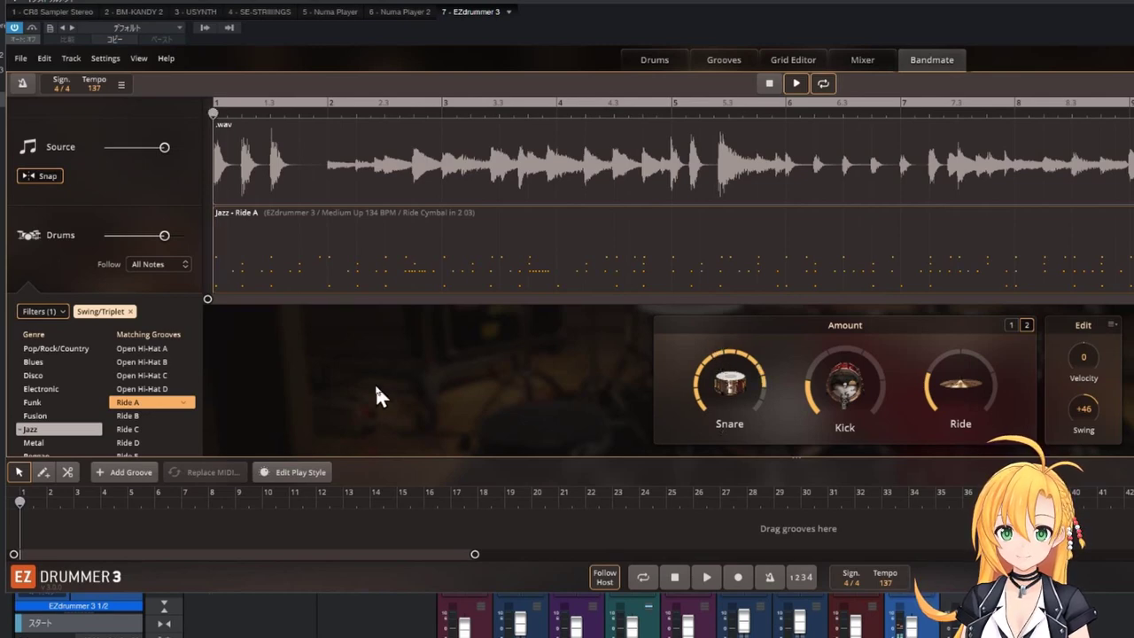
# Switch to the Jazz Ride G groove, listen to it with the source audio, and stop playback
pyautogui.scroll(-4, 184, 425)
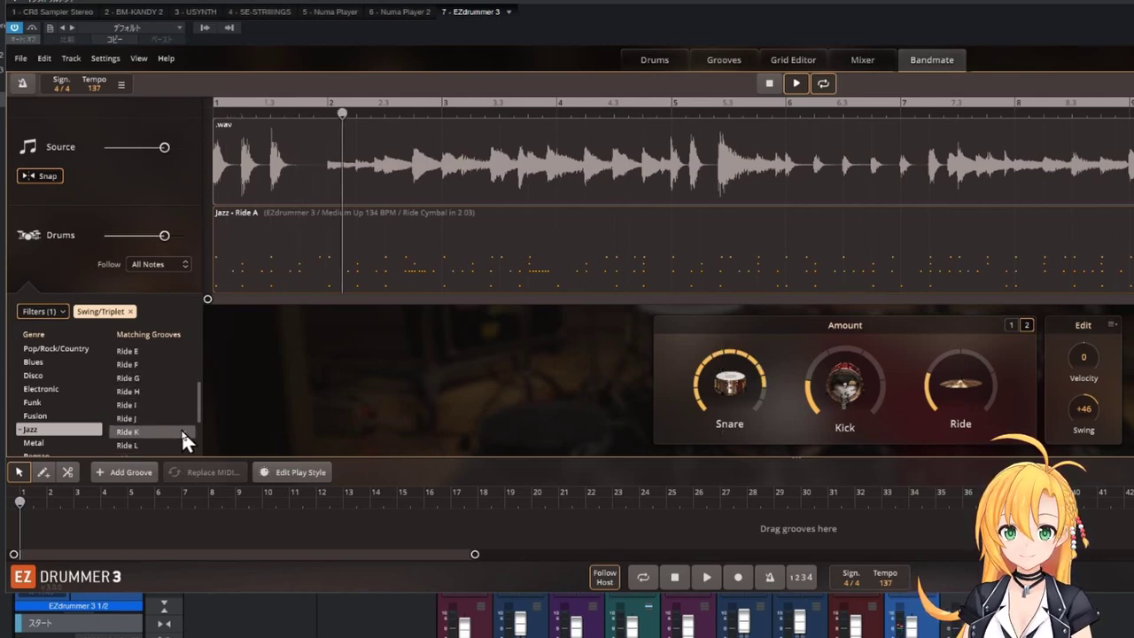
pyautogui.click(139, 379)
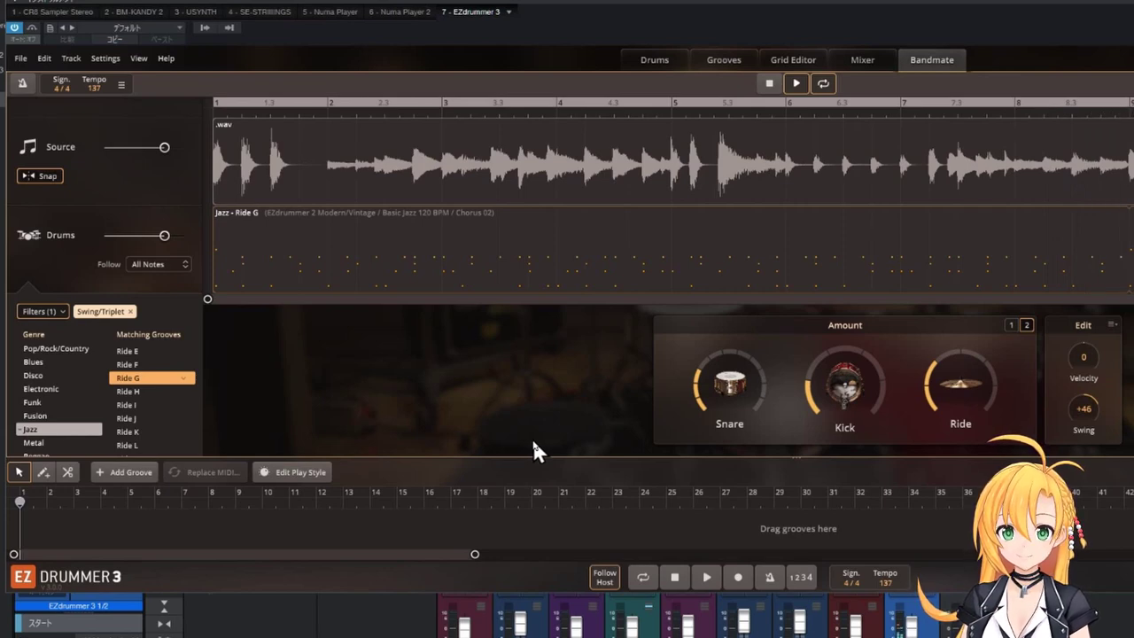
pyautogui.click(769, 85)
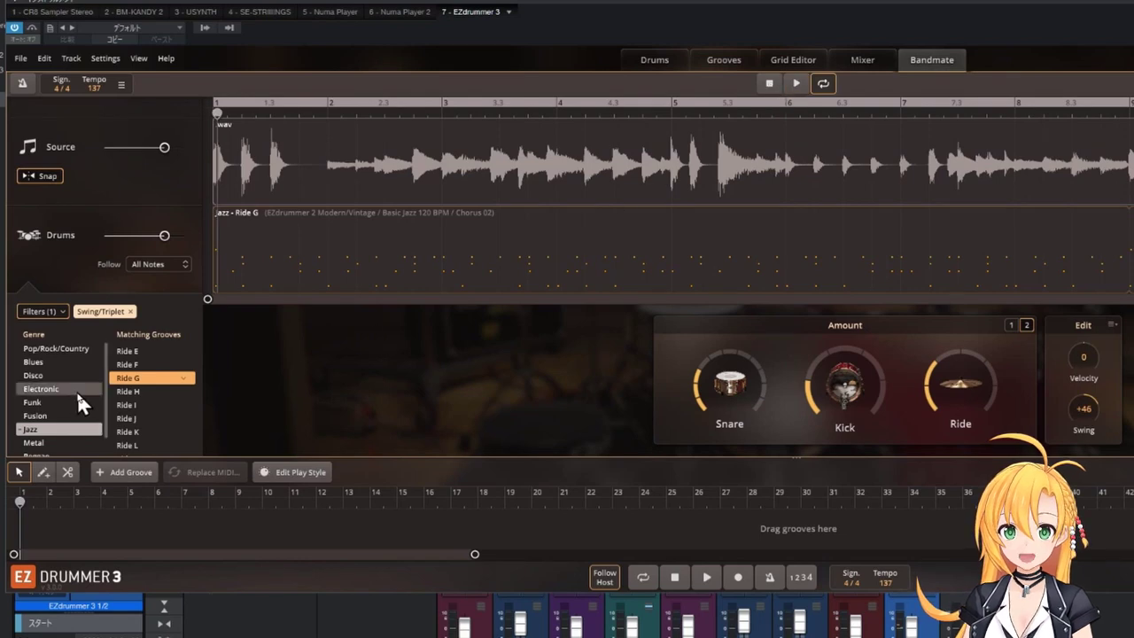
# Audition the Metal grooves Closed Hi-Hat A, with a raised Snare amount, and Open Hi-Hat C against the source audio
pyautogui.scroll(-1, 80, 399)
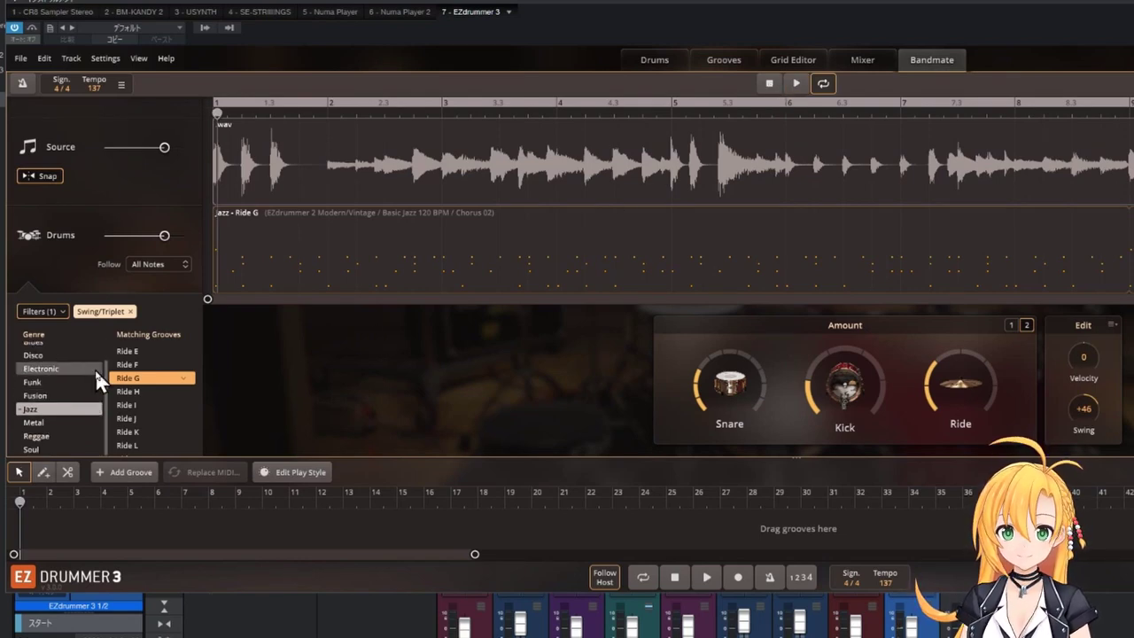
pyautogui.click(51, 424)
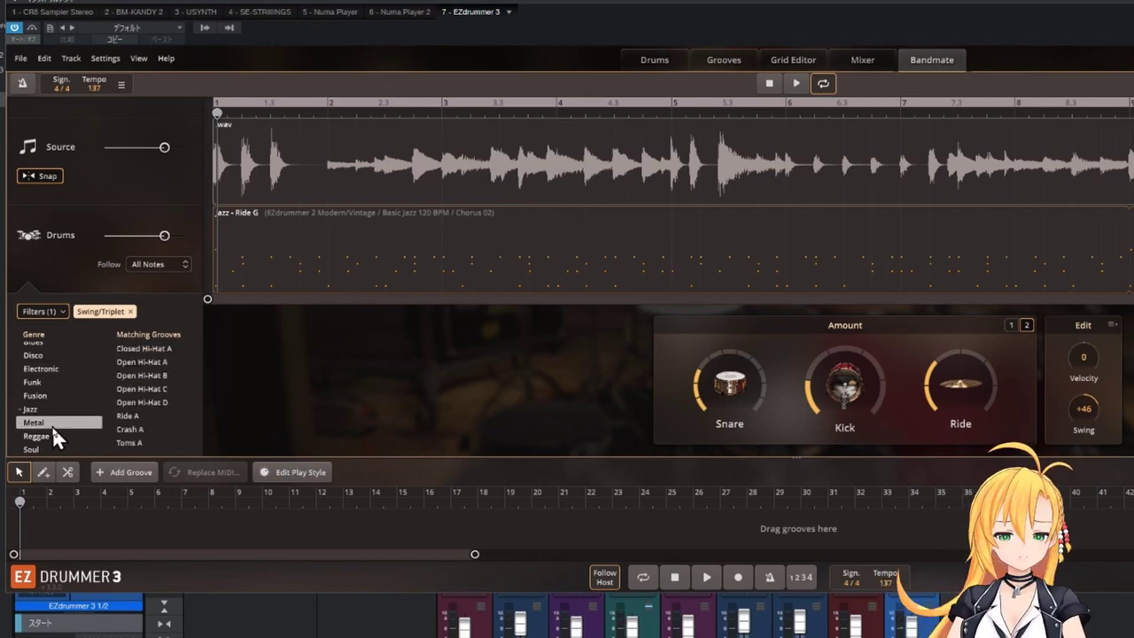
pyautogui.click(130, 353)
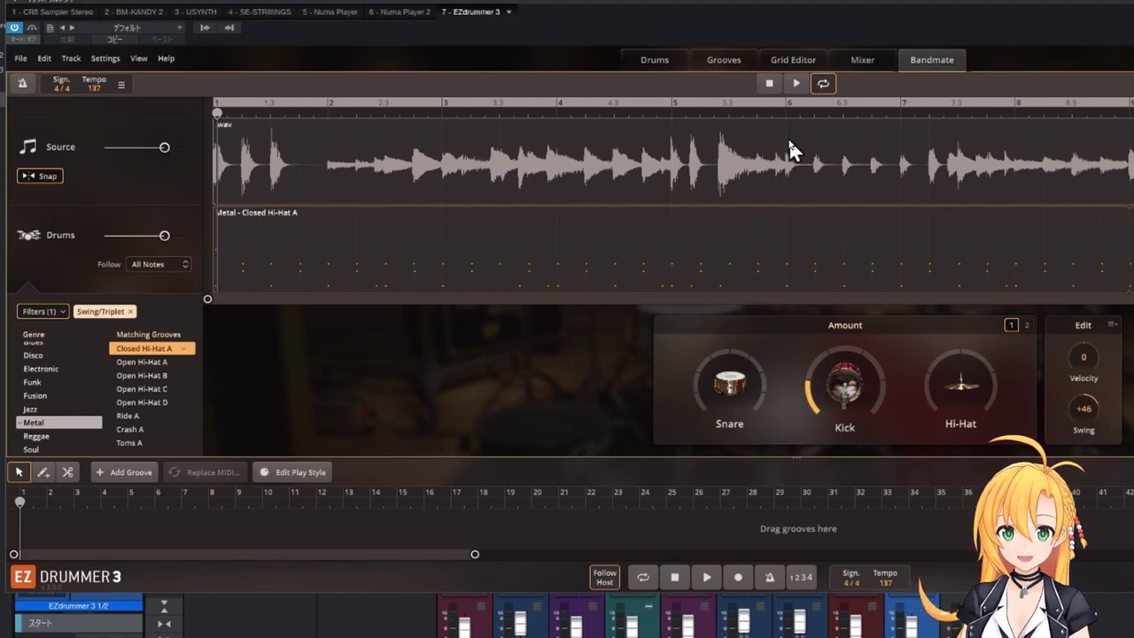
pyautogui.click(795, 86)
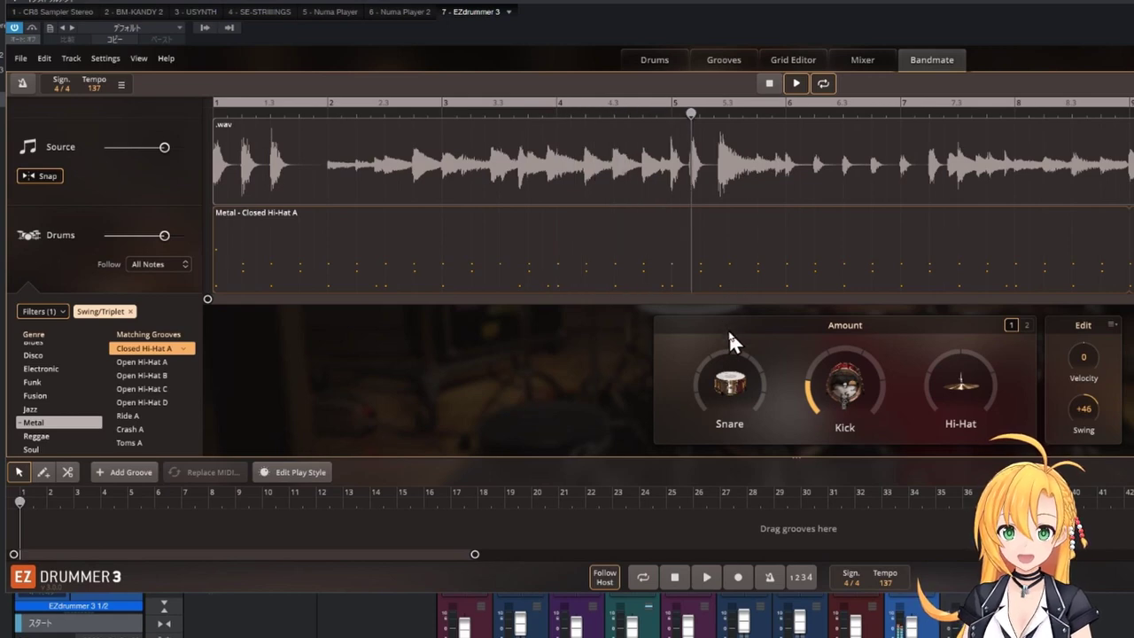
pyautogui.moveTo(729, 349); pyautogui.dragTo(752, 299)
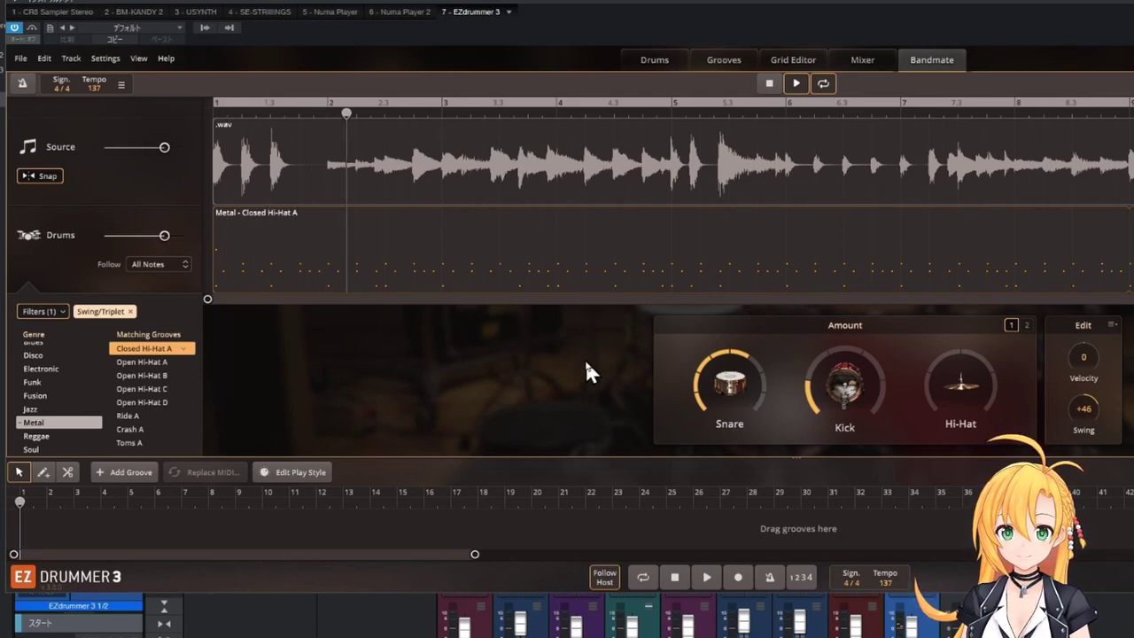
pyautogui.click(167, 390)
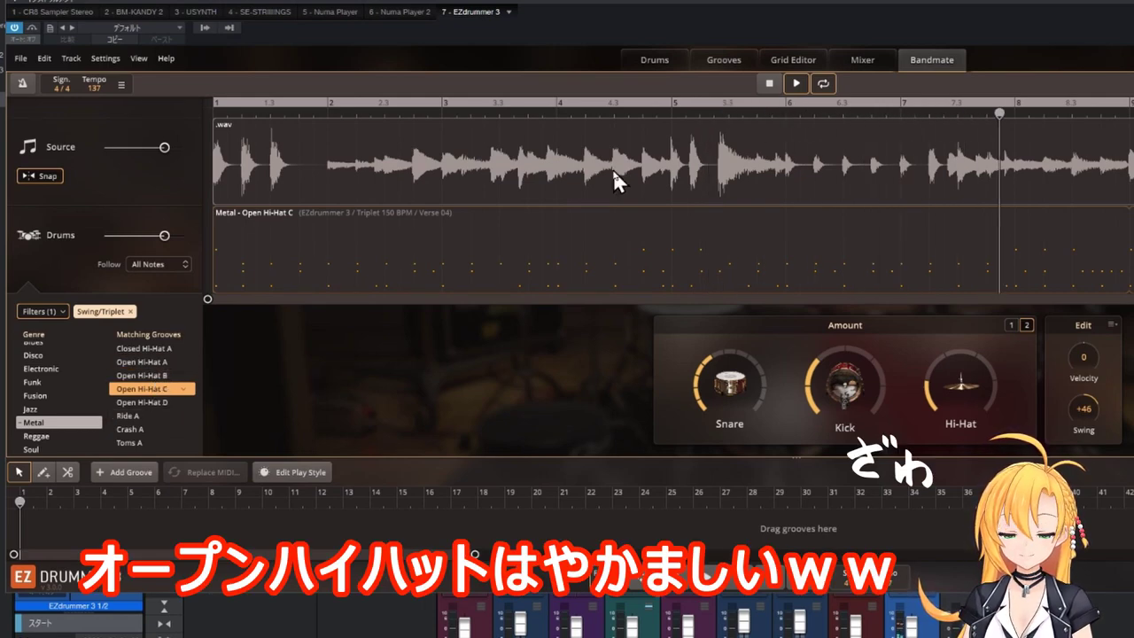
pyautogui.click(769, 84)
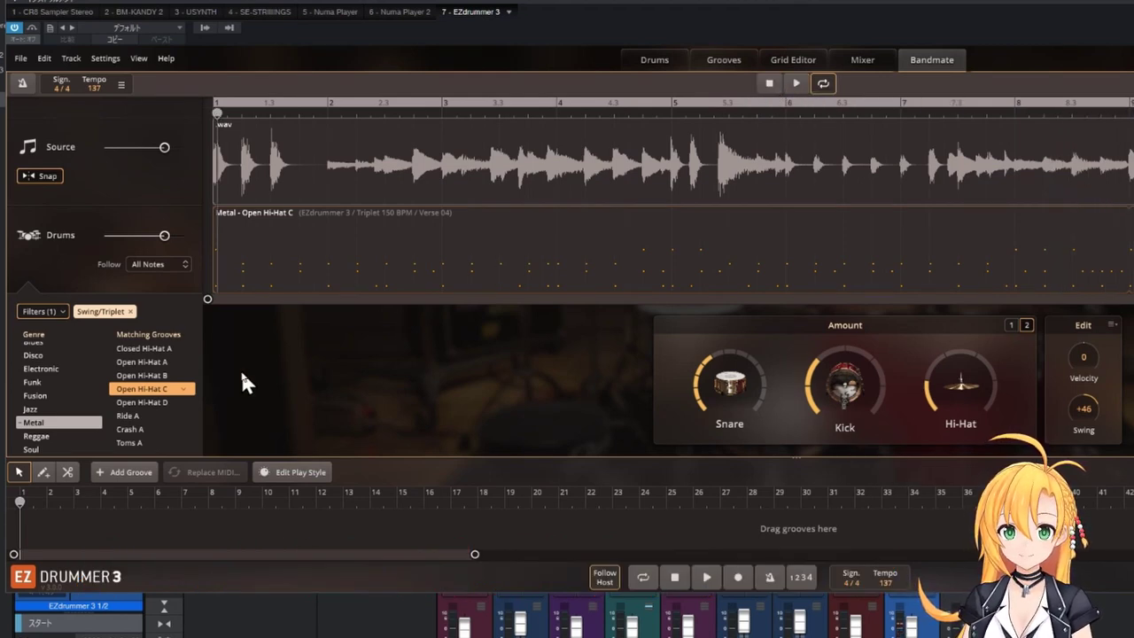
# Apply the Reggae Closed Hi-Hat A groove and raise its Snare amount to the maximum while auditioning it
pyautogui.click(55, 438)
pyautogui.click(138, 351)
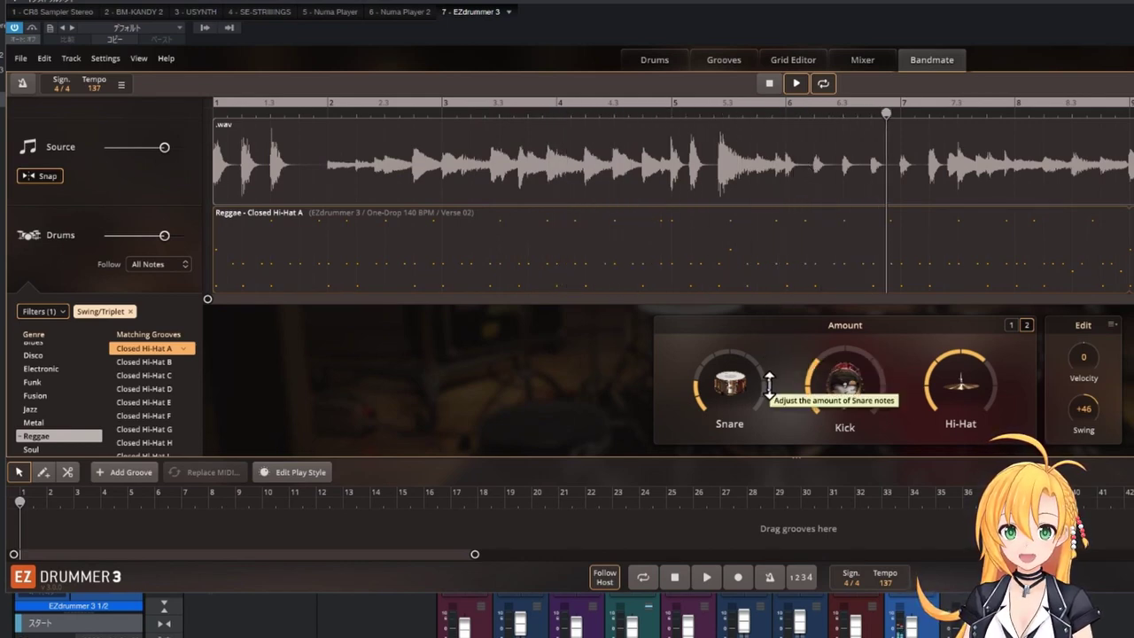
pyautogui.moveTo(711, 387); pyautogui.dragTo(719, 356)
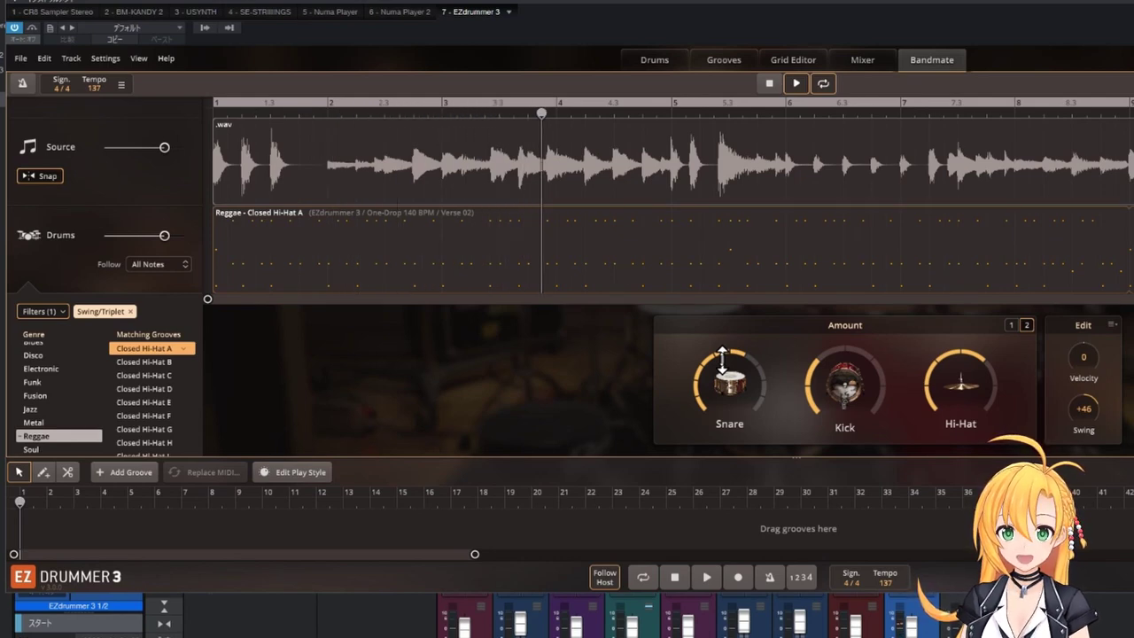
pyautogui.moveTo(722, 360); pyautogui.dragTo(734, 351)
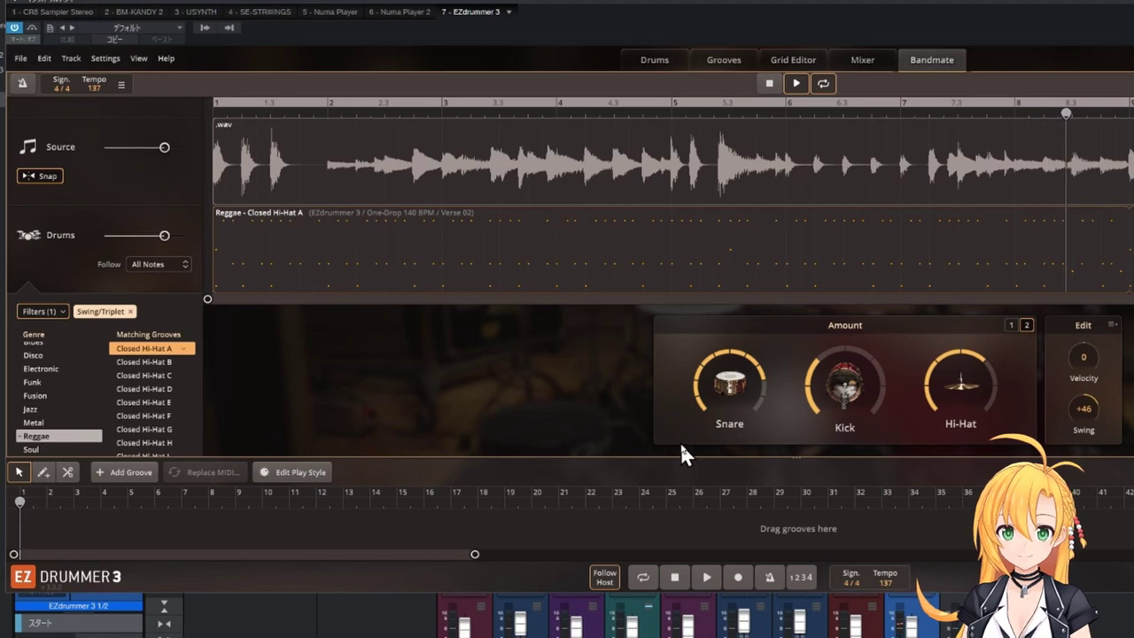
pyautogui.click(678, 577)
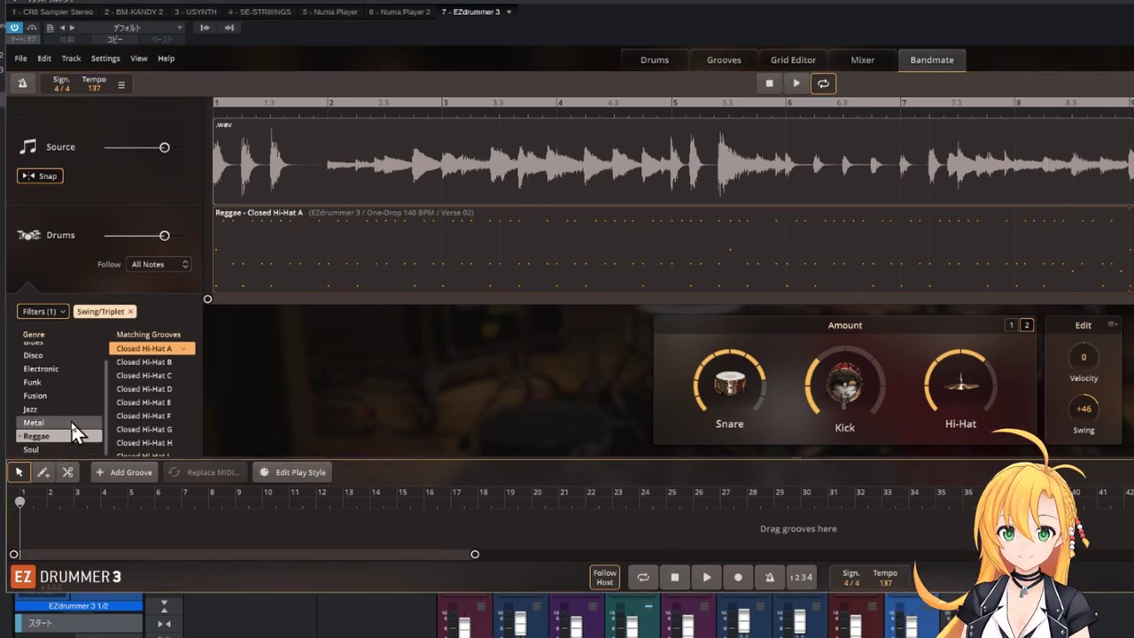
# Audition the Disco Closed Hi-Hat A groove with its Snare amount at the lowest level, and replace it with the Disco Closed Hi-Hat B groove
pyautogui.click(57, 354)
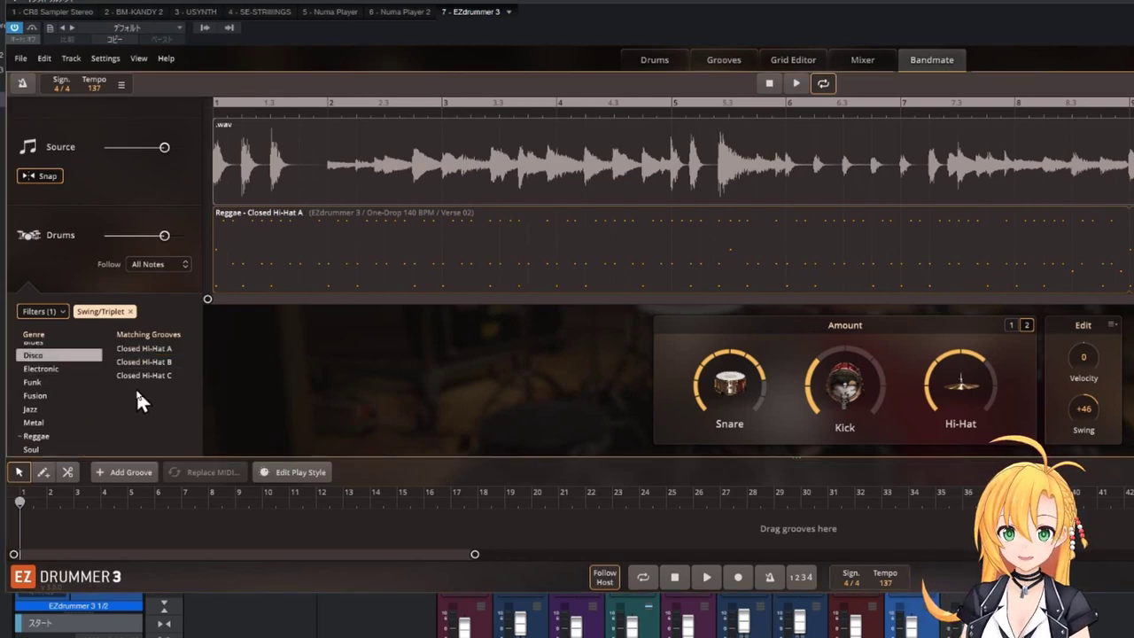
pyautogui.click(141, 349)
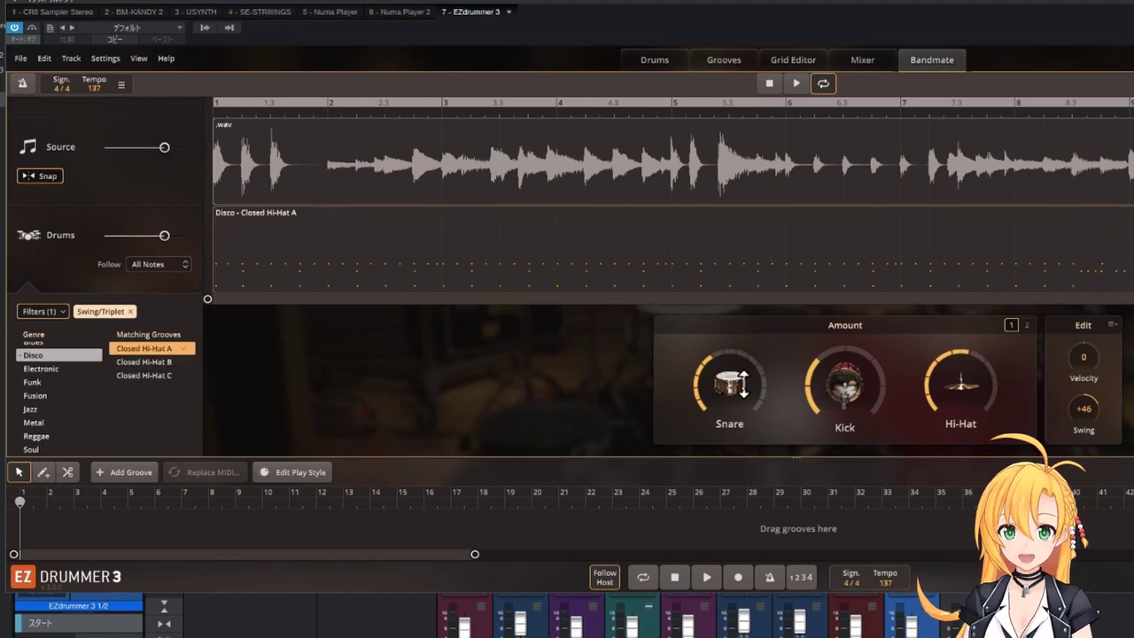
pyautogui.click(796, 85)
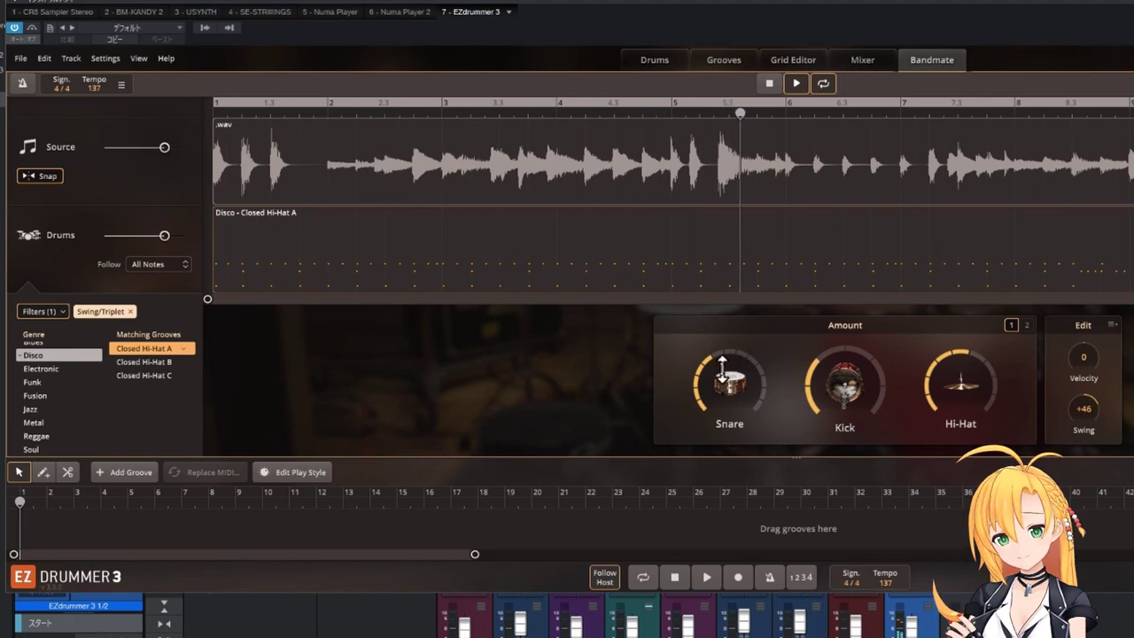
pyautogui.moveTo(722, 370); pyautogui.dragTo(725, 401)
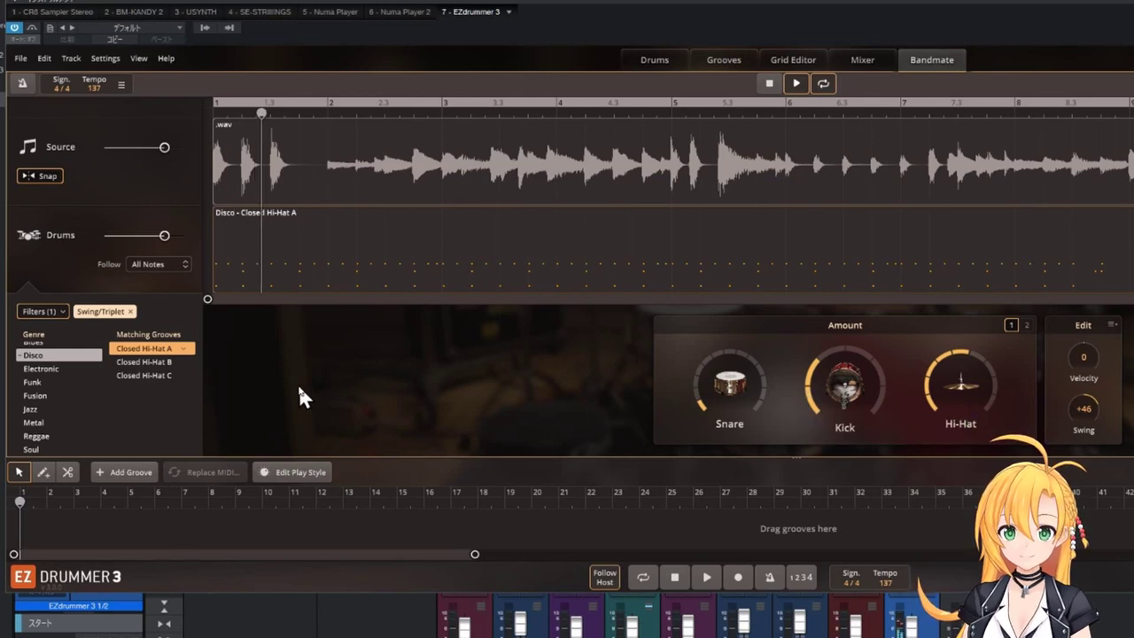
pyautogui.click(170, 361)
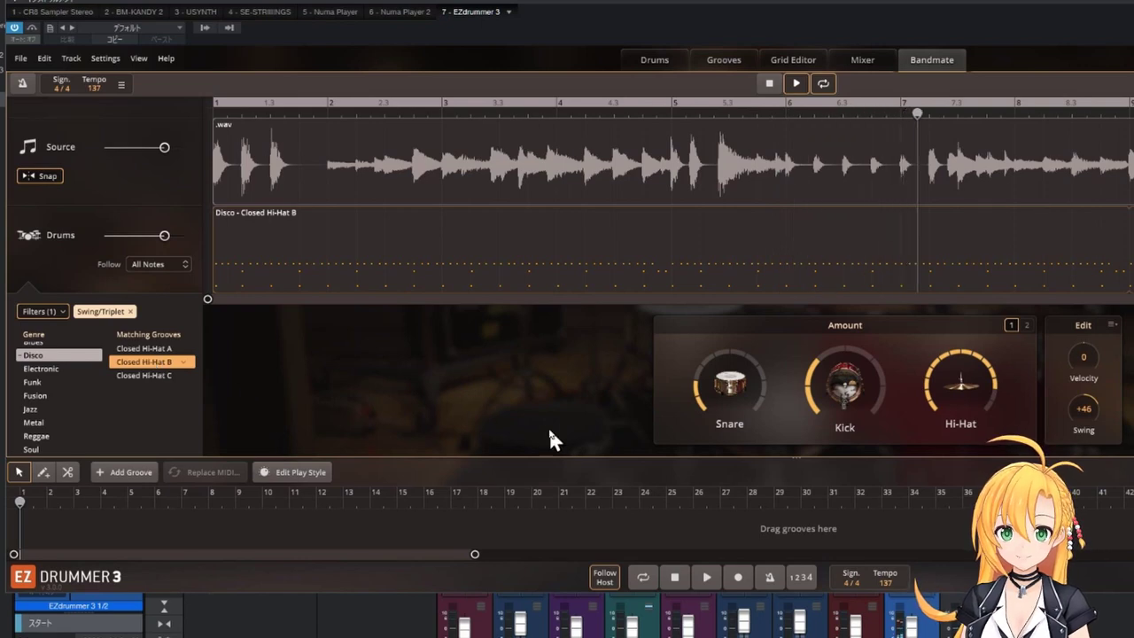
pyautogui.click(771, 83)
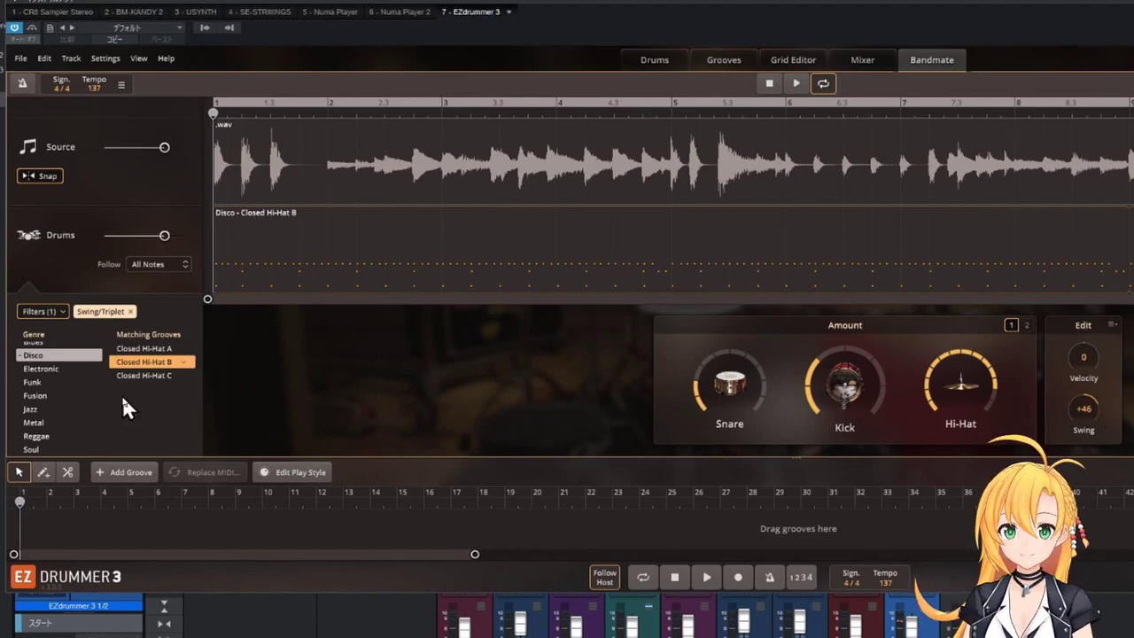
# Apply the Blues Open Hi-Hat A groove, listen to it with the source audio, and stop playback
pyautogui.scroll(1, 44, 389)
pyautogui.click(40, 362)
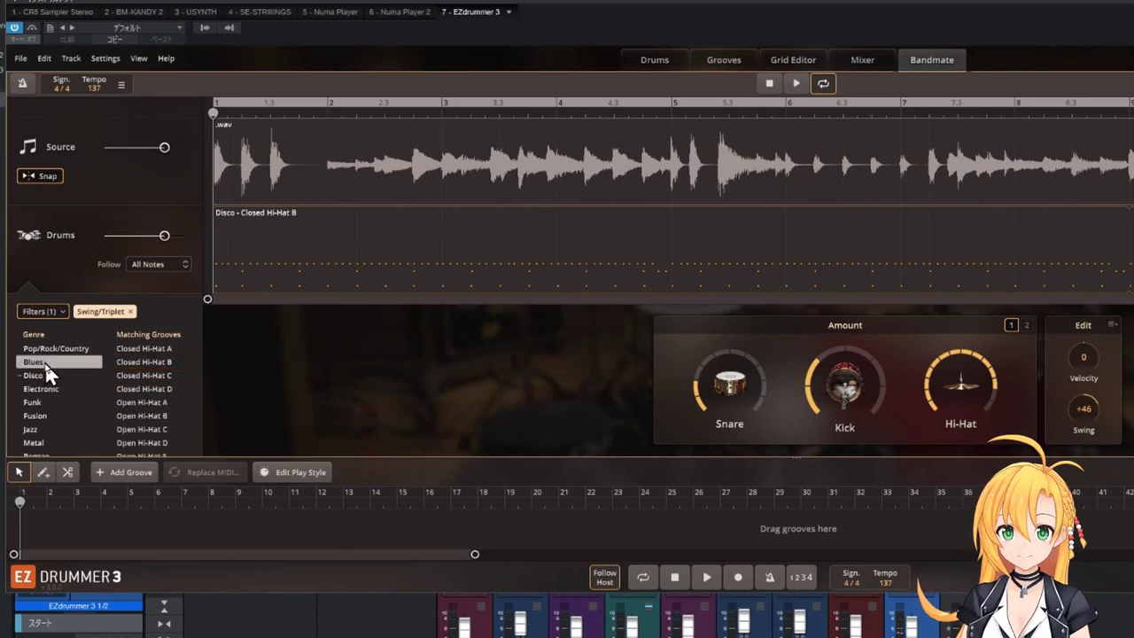
pyautogui.click(151, 404)
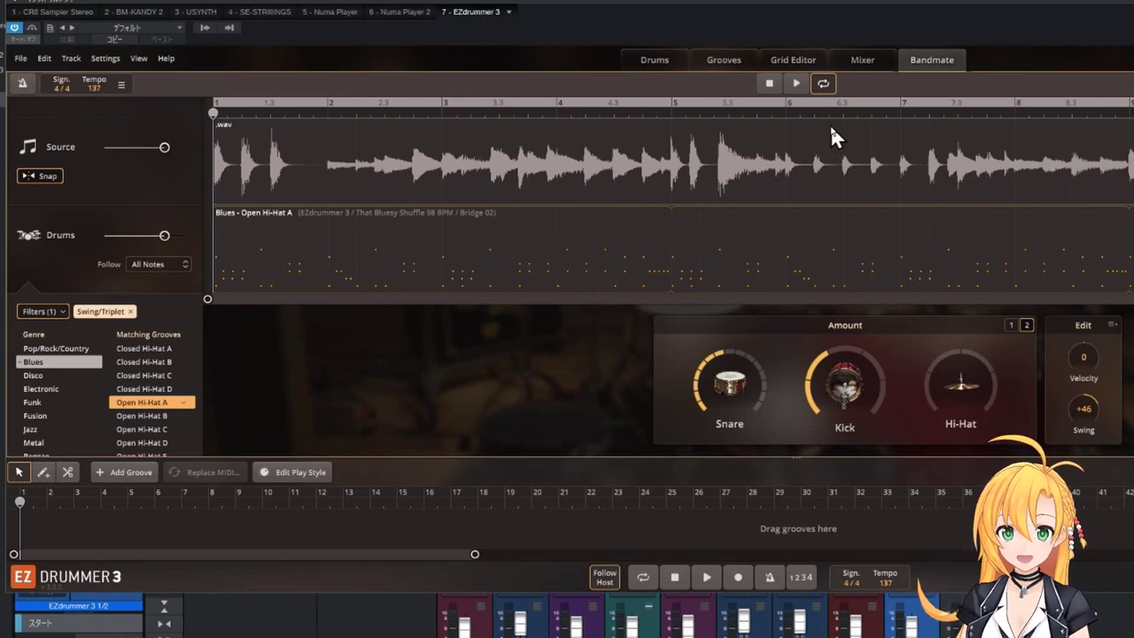
pyautogui.click(798, 86)
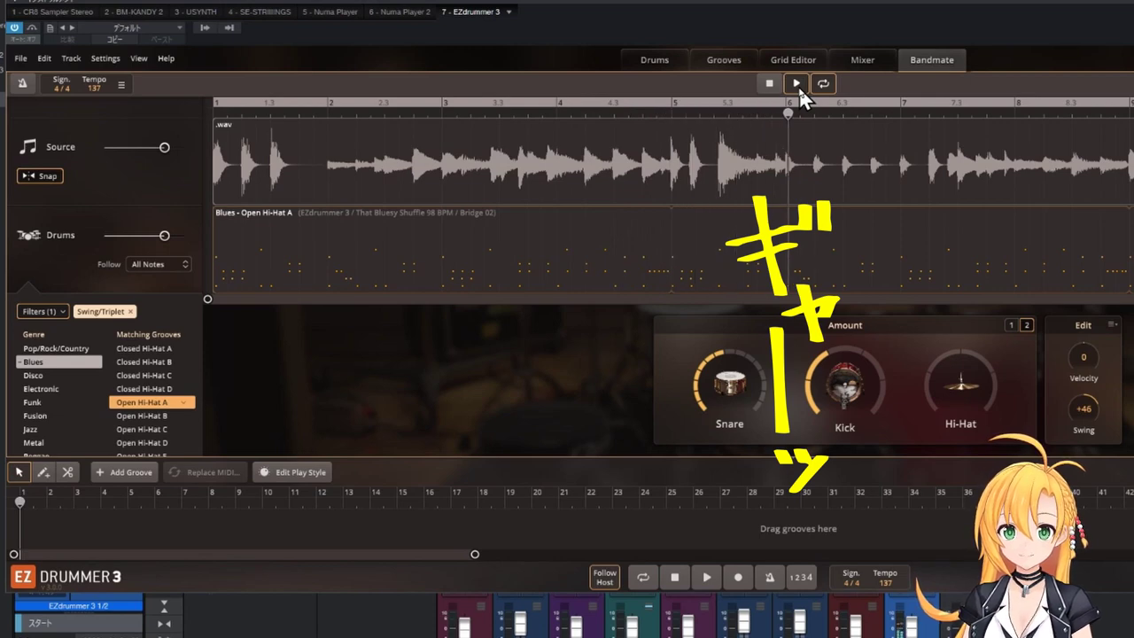
pyautogui.click(771, 85)
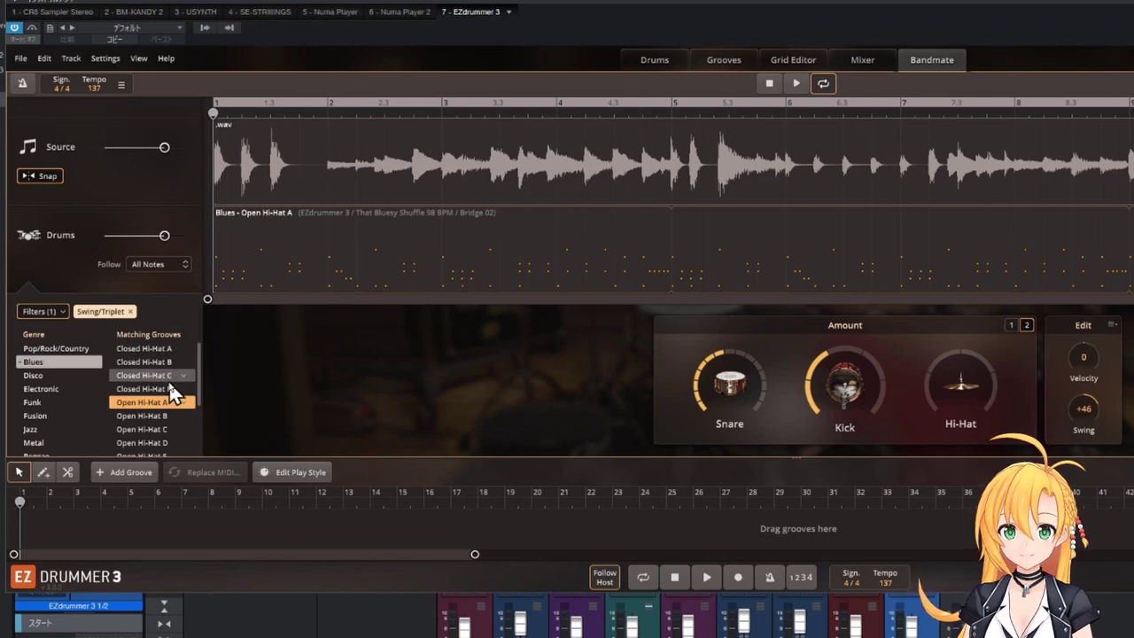
# Apply the Pop/Rock/Country Closed Hi-Hat E groove and start playing it with the source audio
pyautogui.scroll(-3, 168, 397)
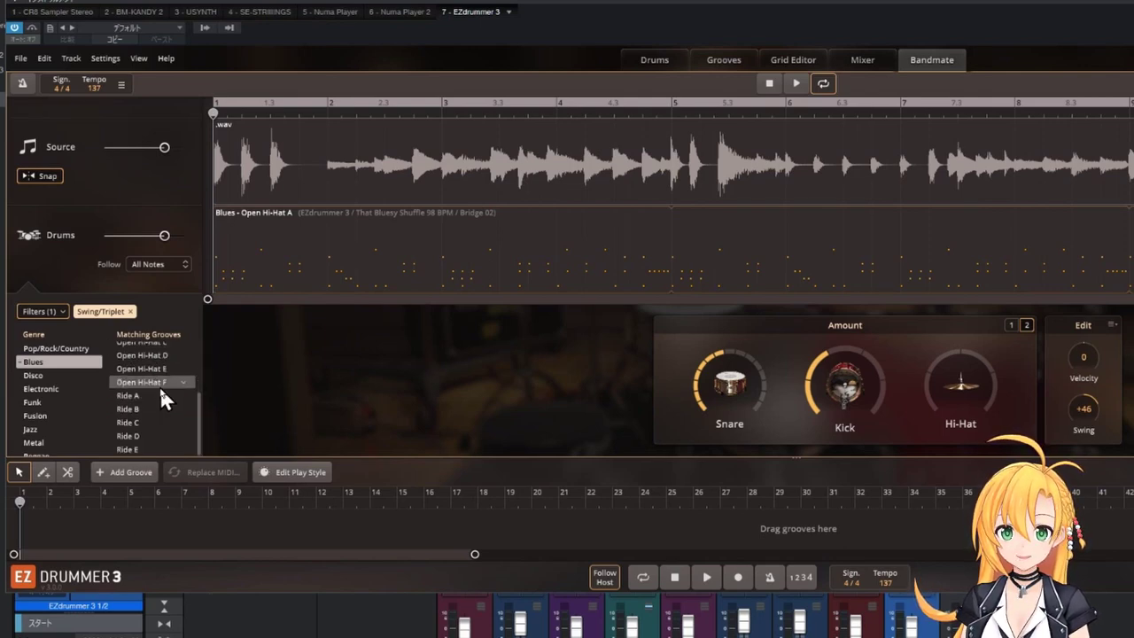
pyautogui.click(79, 351)
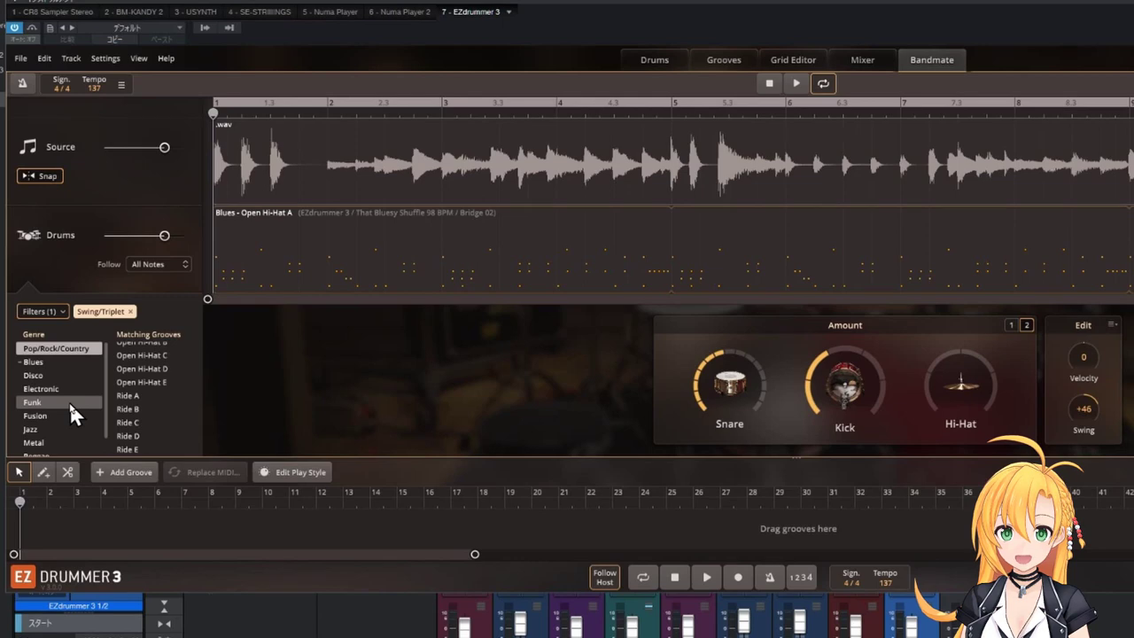
pyautogui.scroll(2, 131, 390)
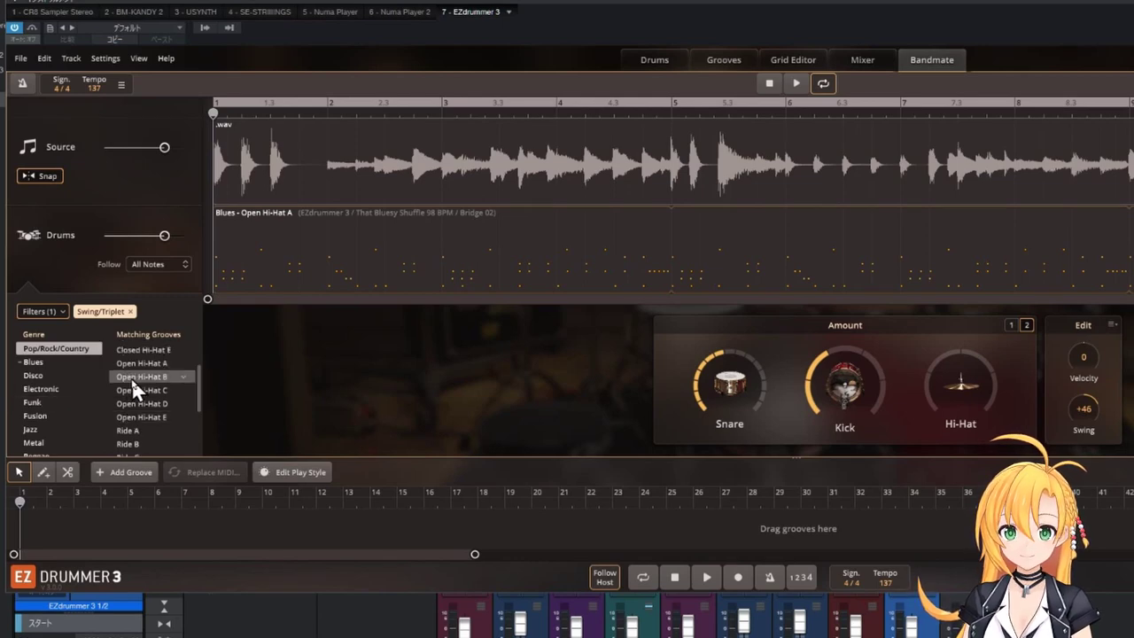
pyautogui.click(142, 349)
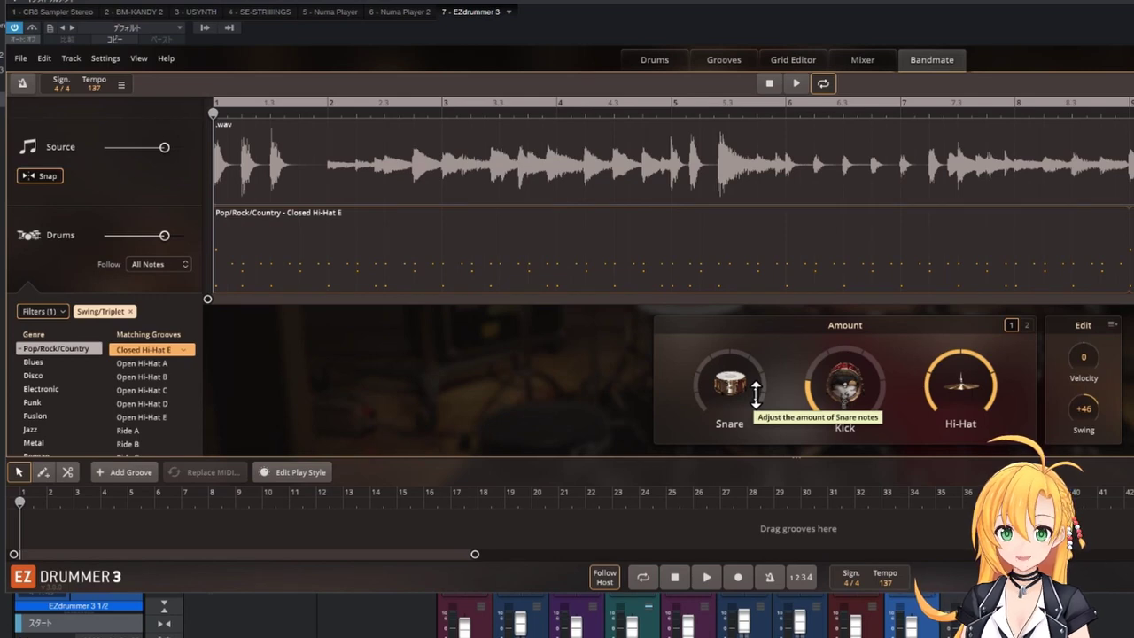
pyautogui.click(795, 85)
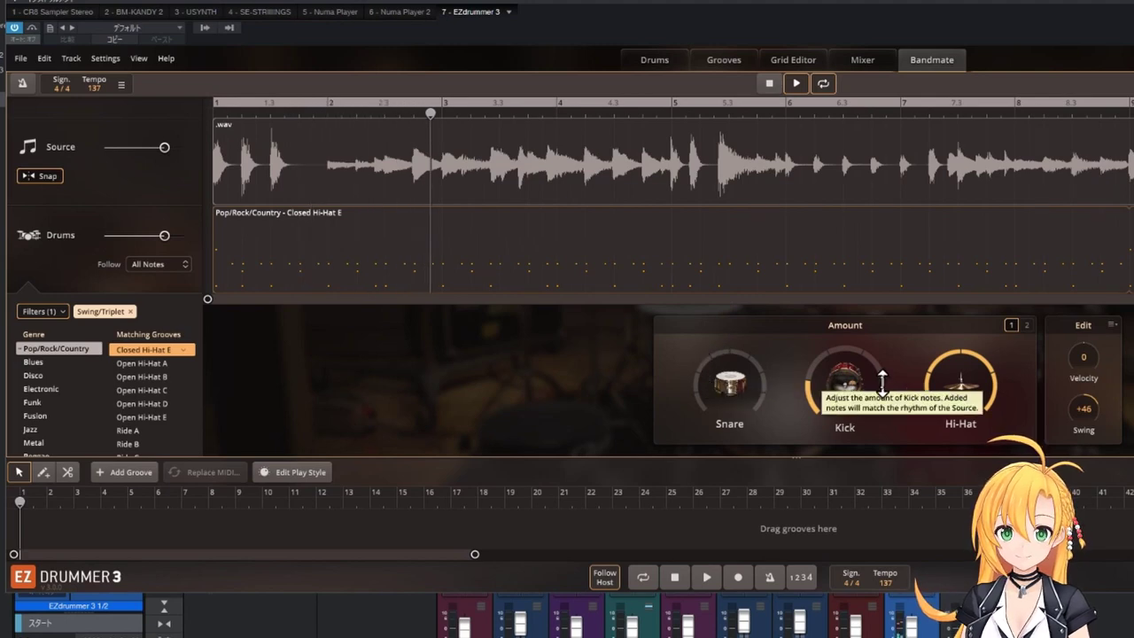
# Lower the groove's Hi-Hat amount and raise its Snare amount slightly during playback, ending with playback stopped
pyautogui.moveTo(945, 366); pyautogui.dragTo(936, 452)
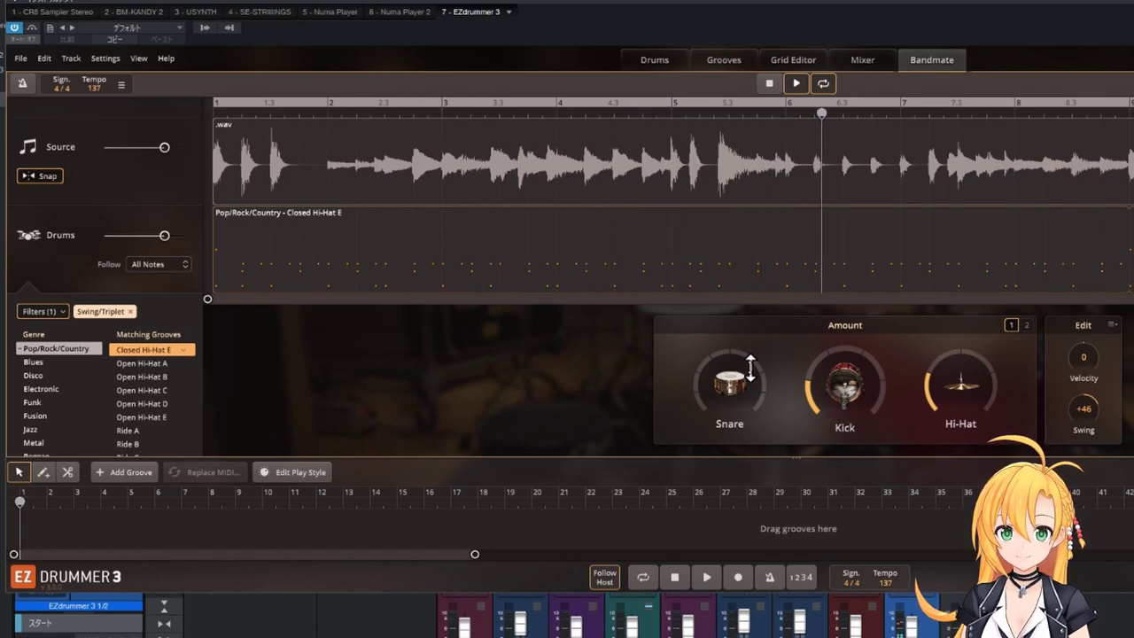
pyautogui.moveTo(753, 372); pyautogui.dragTo(751, 337)
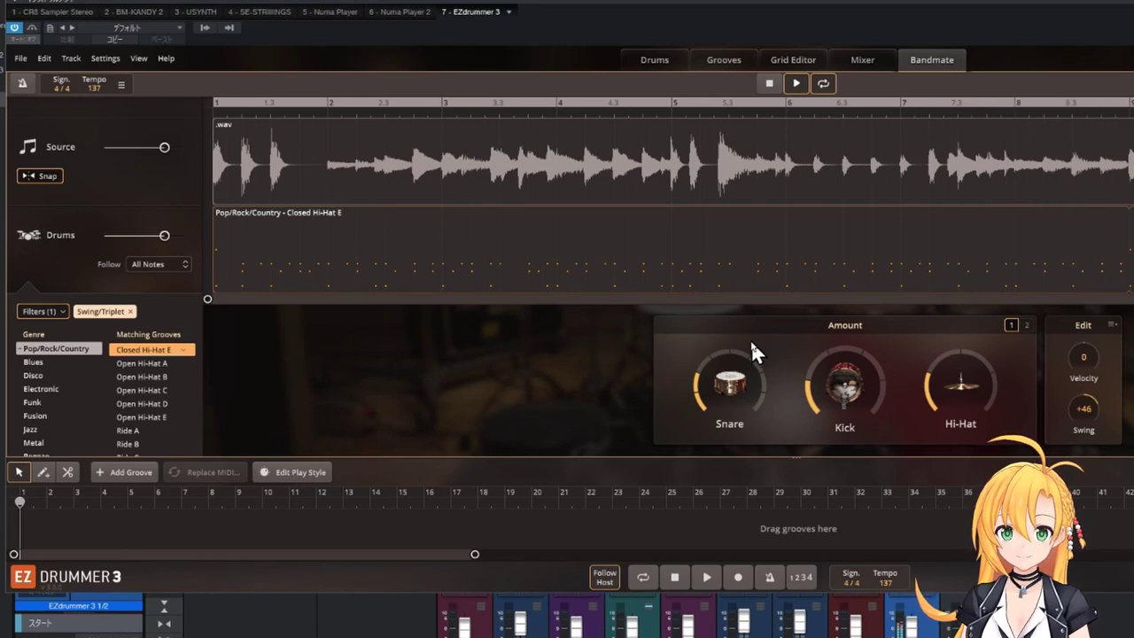
pyautogui.click(770, 84)
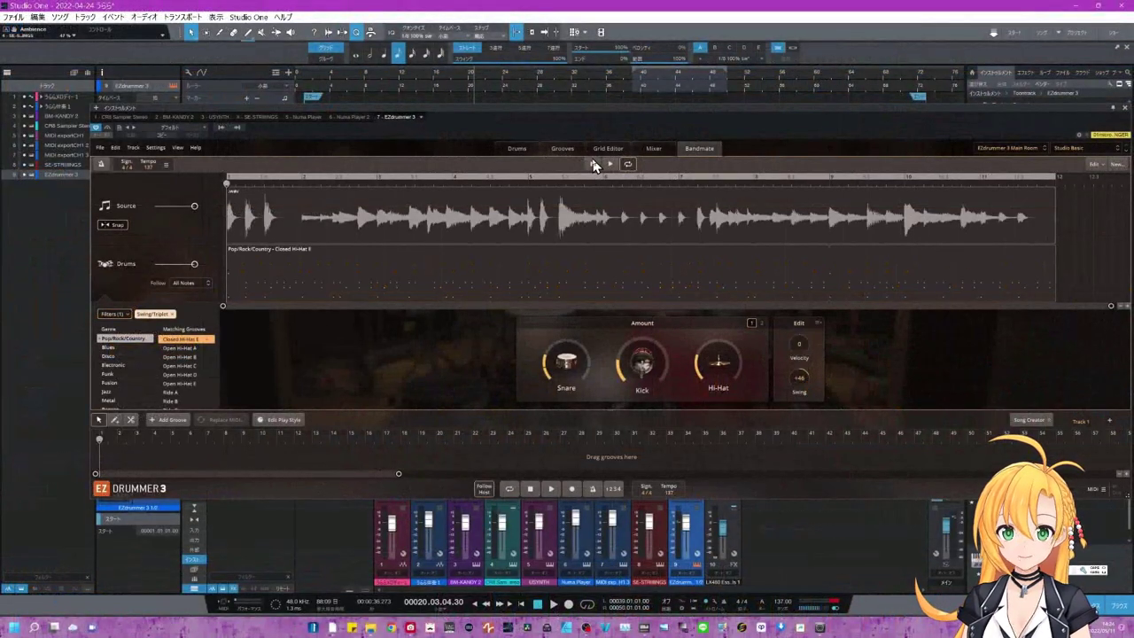
# Open Song Creator and generate arrangement suggestions from the Pop/Rock/Country Closed Hi-Hat E drum groove
pyautogui.click(1029, 421)
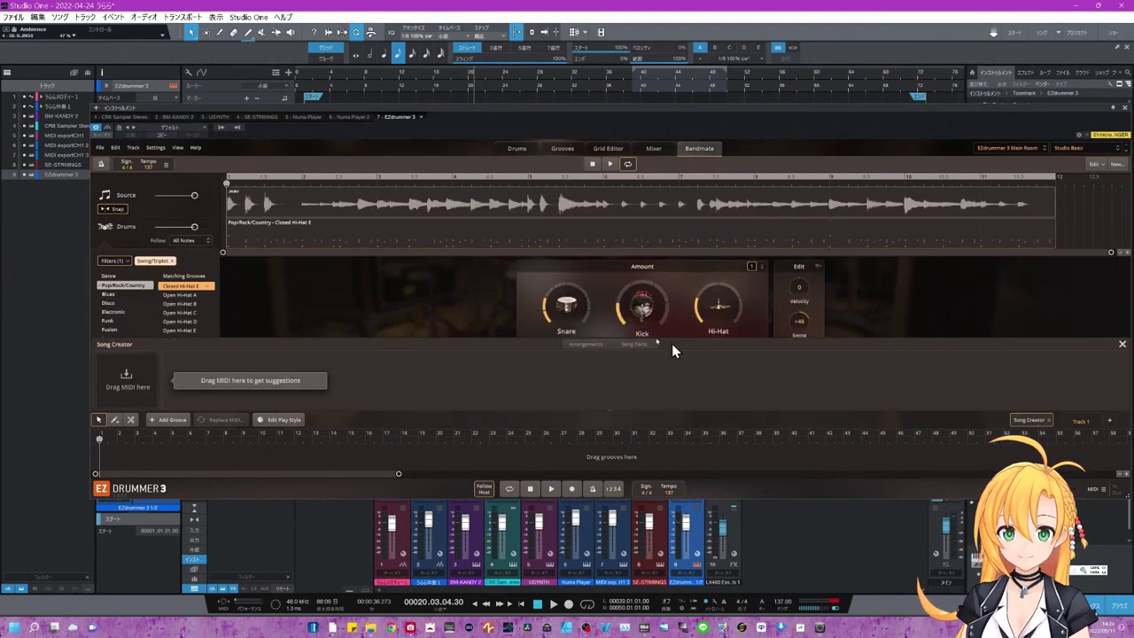
pyautogui.moveTo(462, 239); pyautogui.dragTo(124, 377)
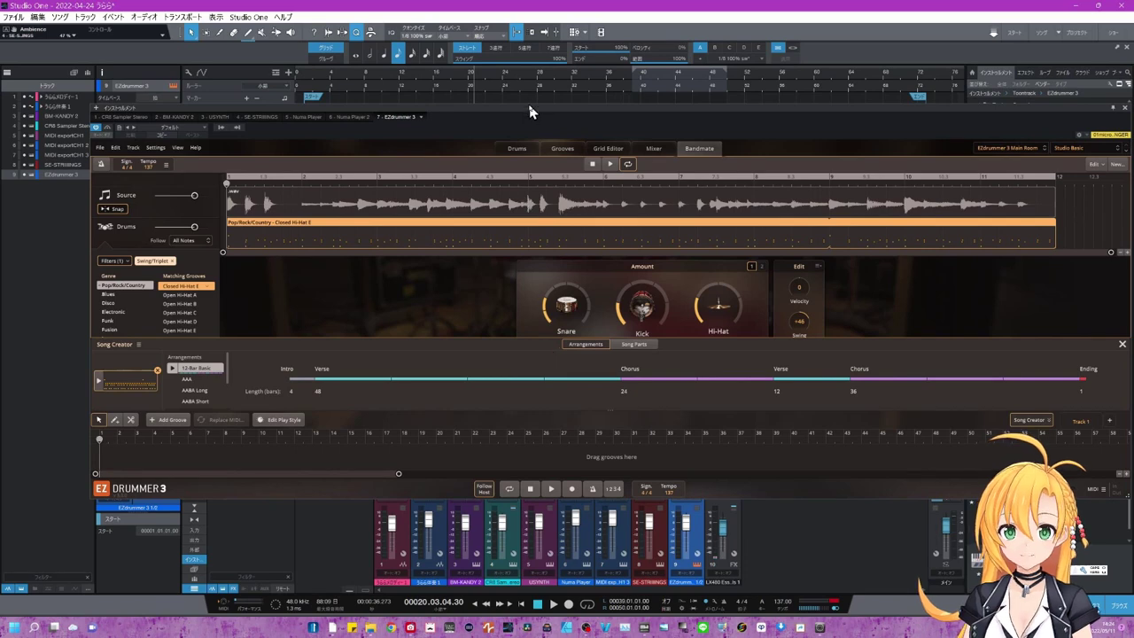
# Uncover the Studio One arranger sections behind the plugin window and place the 12-Bar Basic arrangement at the start of the EZdrummer song track
pyautogui.moveTo(530, 109); pyautogui.dragTo(528, 139)
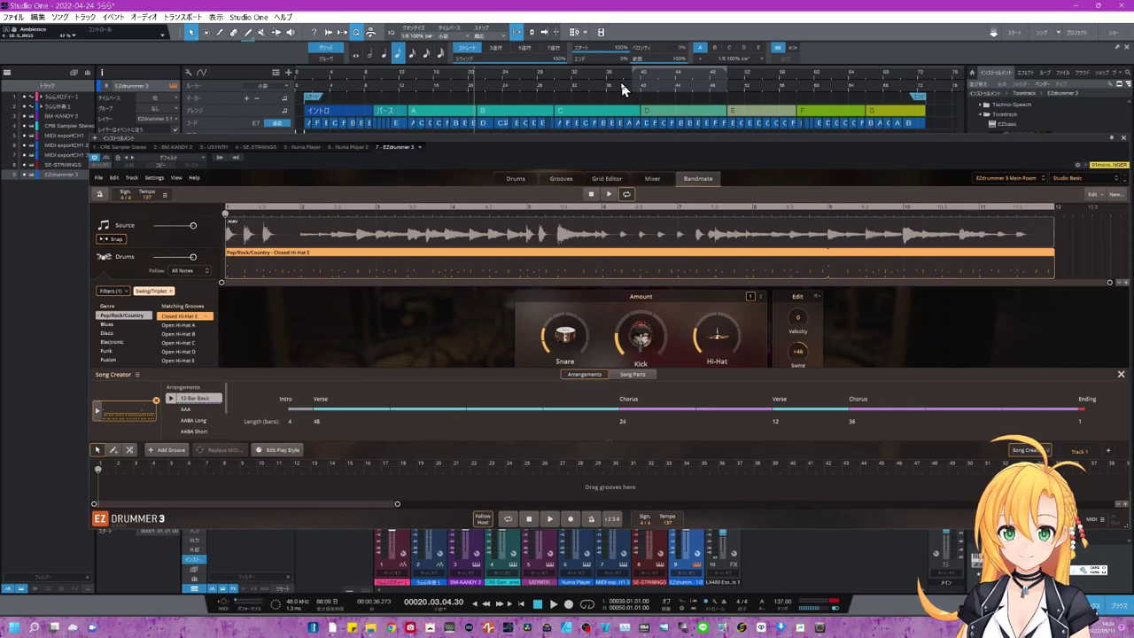
pyautogui.click(611, 87)
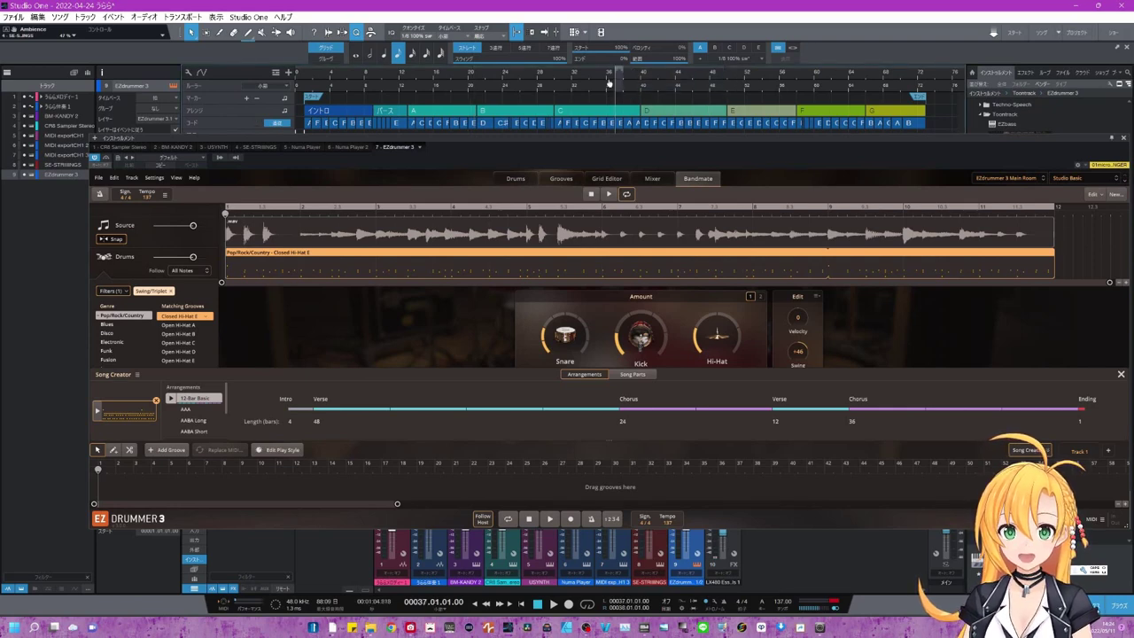
pyautogui.moveTo(599, 78); pyautogui.dragTo(600, 75)
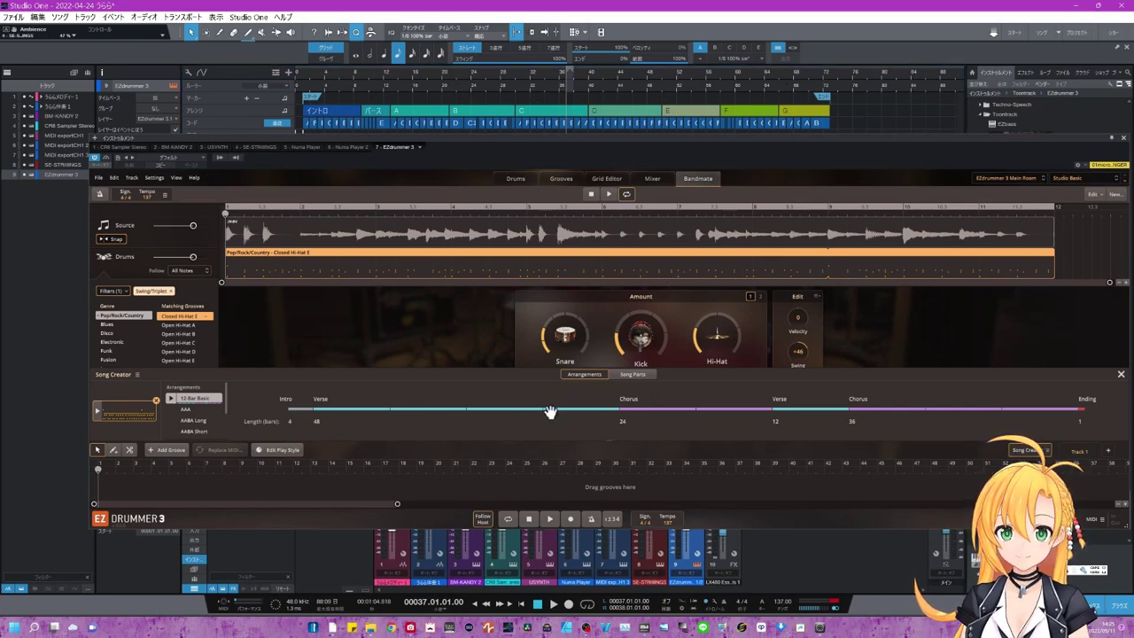
pyautogui.moveTo(550, 412); pyautogui.dragTo(99, 483)
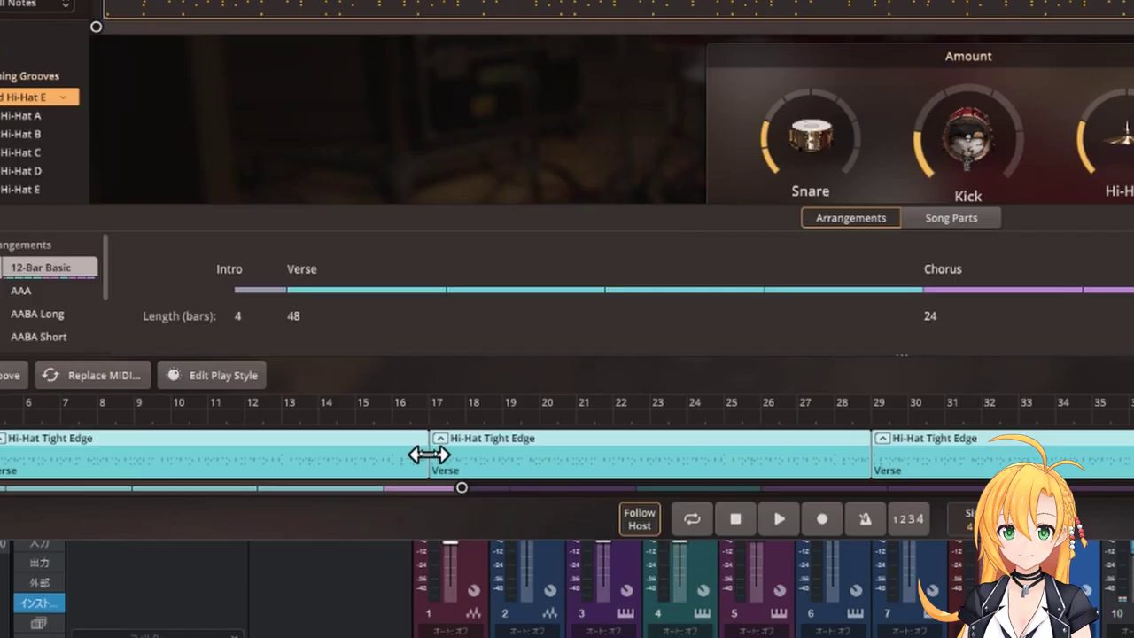
# Move the start of the second Verse block to about midway through bar 13 and the third's to about midway through bar 25
pyautogui.moveTo(426, 454); pyautogui.dragTo(315, 443)
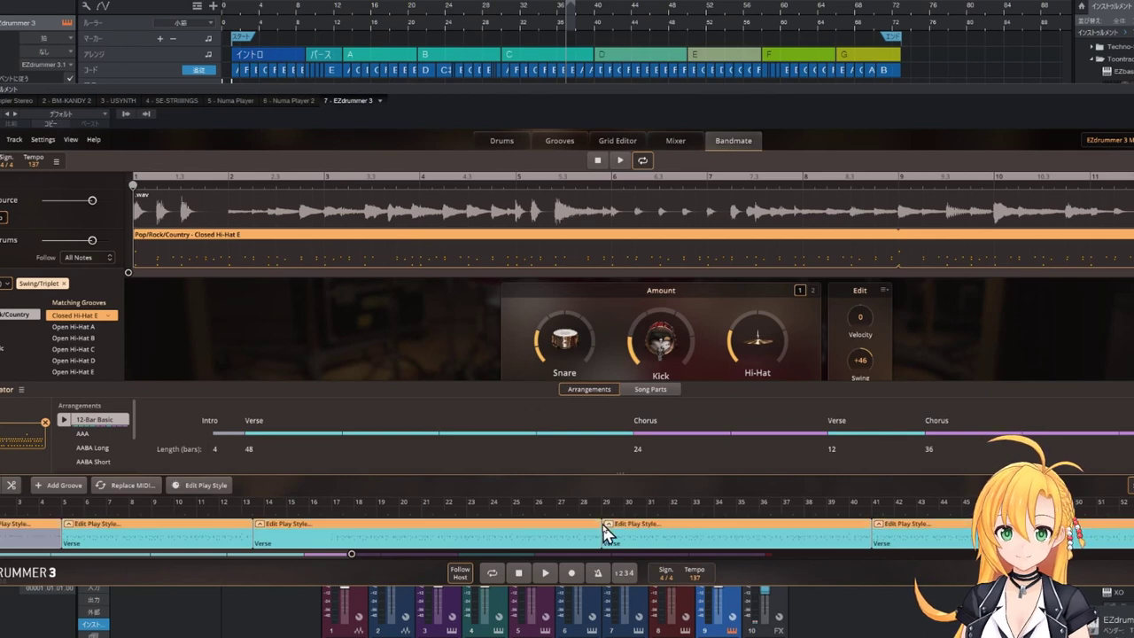
pyautogui.moveTo(603, 533); pyautogui.dragTo(524, 534)
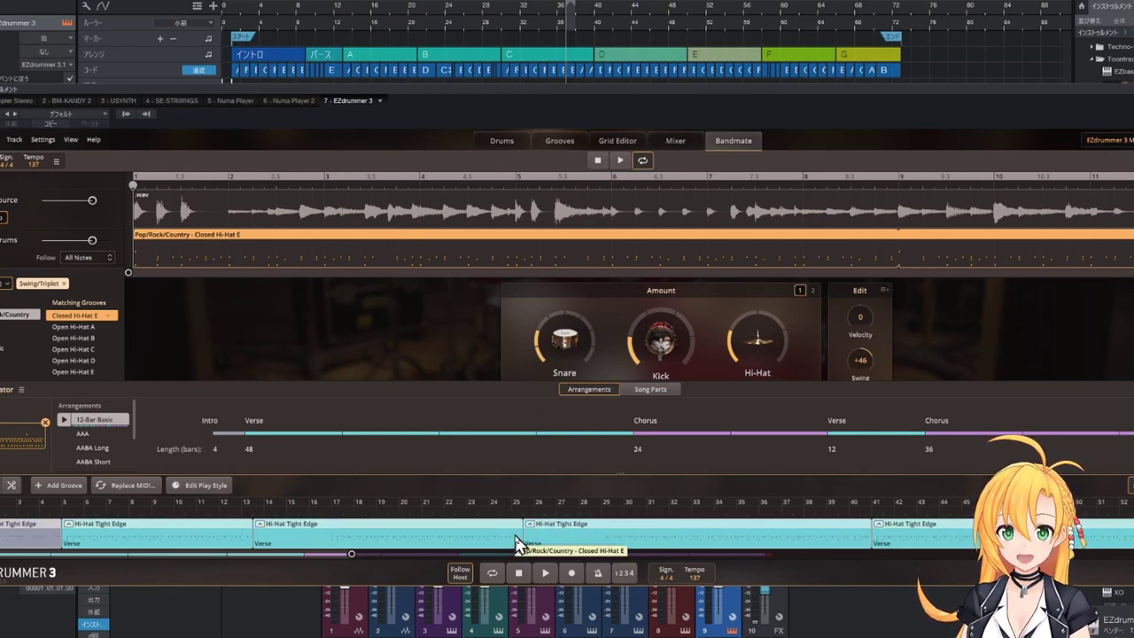